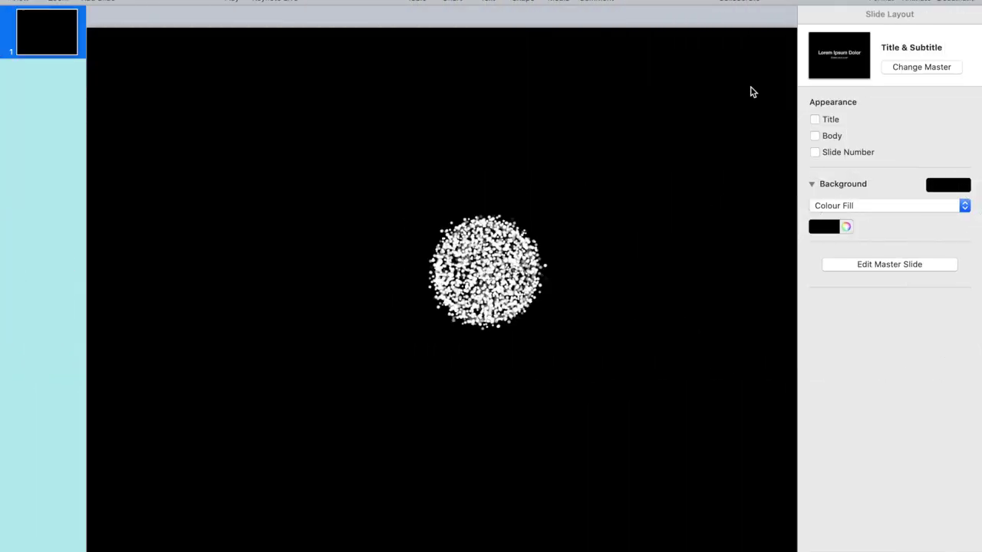
- Set the presentation's slide size to Widescreen (16:9)
{"action": "left_click", "coordinate": [960, 2]}
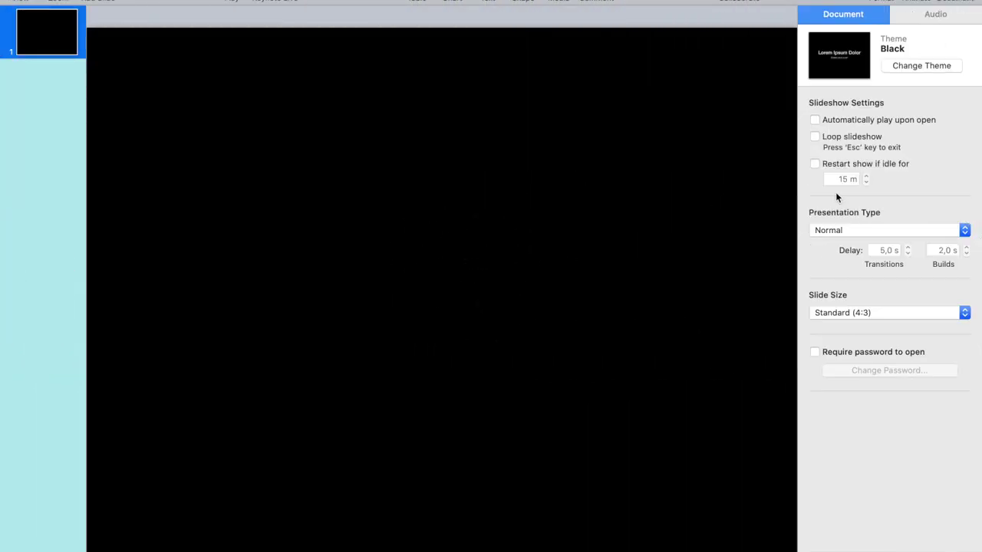
{"action": "left_click", "coordinate": [836, 312]}
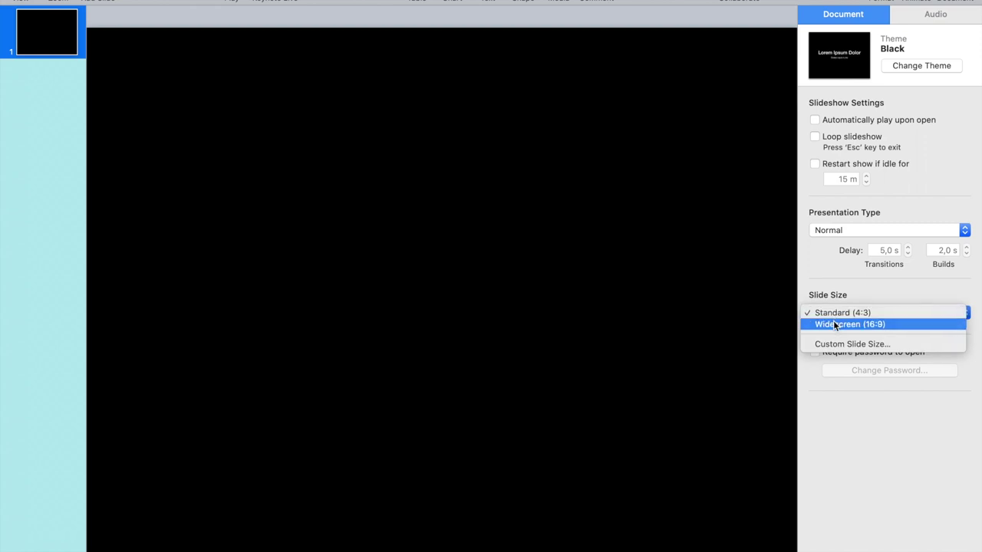
{"action": "left_click", "coordinate": [834, 325]}
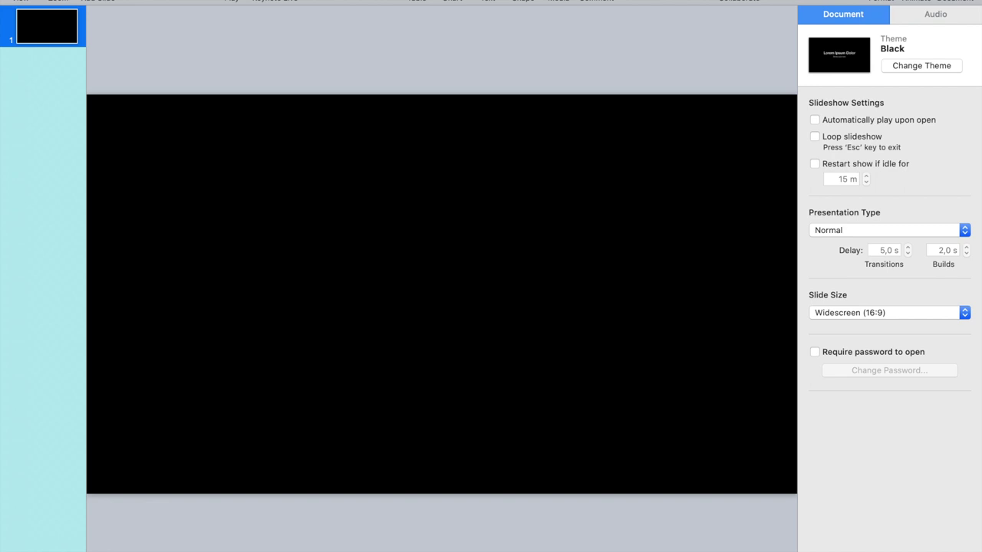
- Change the slide background from a colour fill to No Fill
{"action": "left_click", "coordinate": [58, 1]}
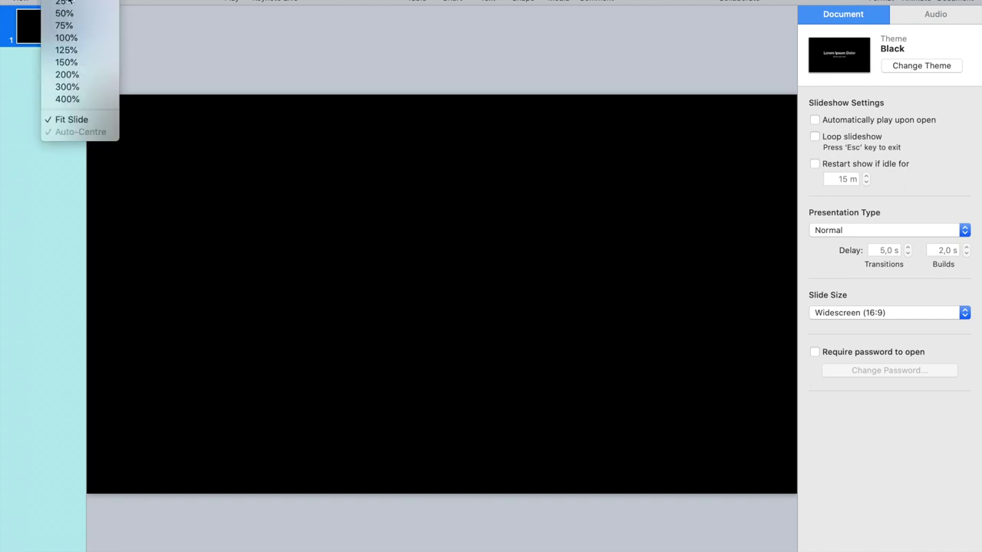
{"action": "left_click", "coordinate": [83, 15]}
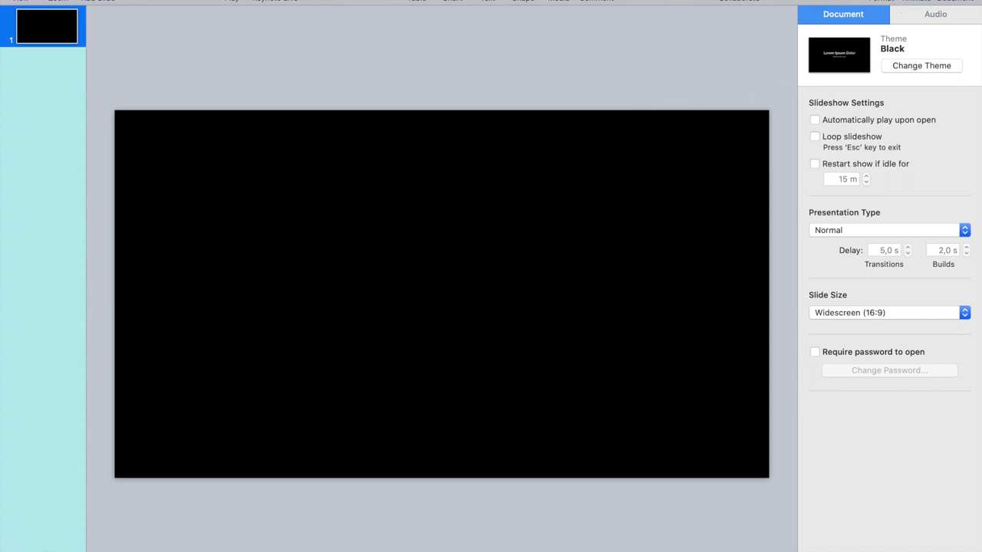
{"action": "left_click", "coordinate": [890, 1]}
{"action": "left_click", "coordinate": [845, 205]}
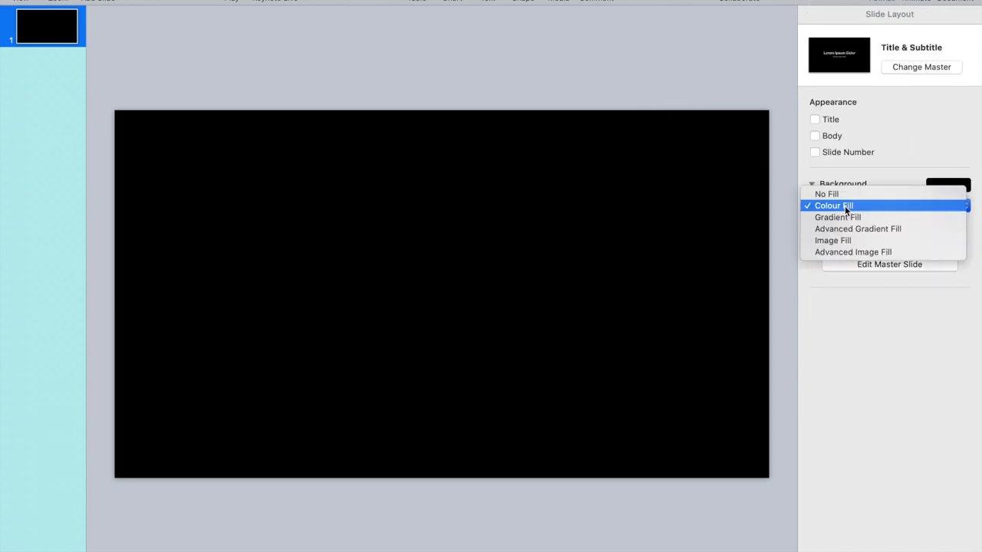
{"action": "left_click", "coordinate": [845, 195]}
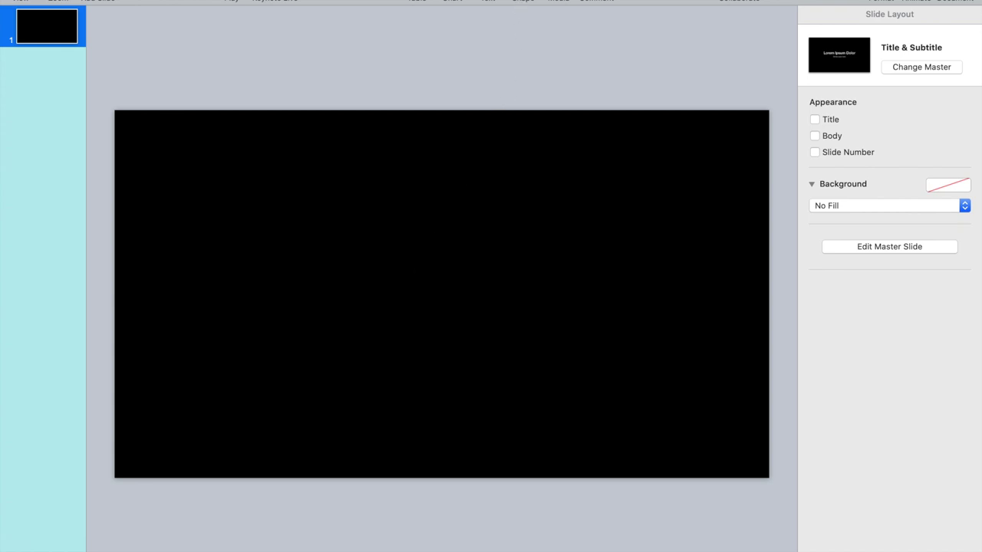
- Add a square shape to the slide and position it at X 0 pt, Y 0 pt
{"action": "left_click", "coordinate": [522, 1]}
{"action": "left_click", "coordinate": [517, 90]}
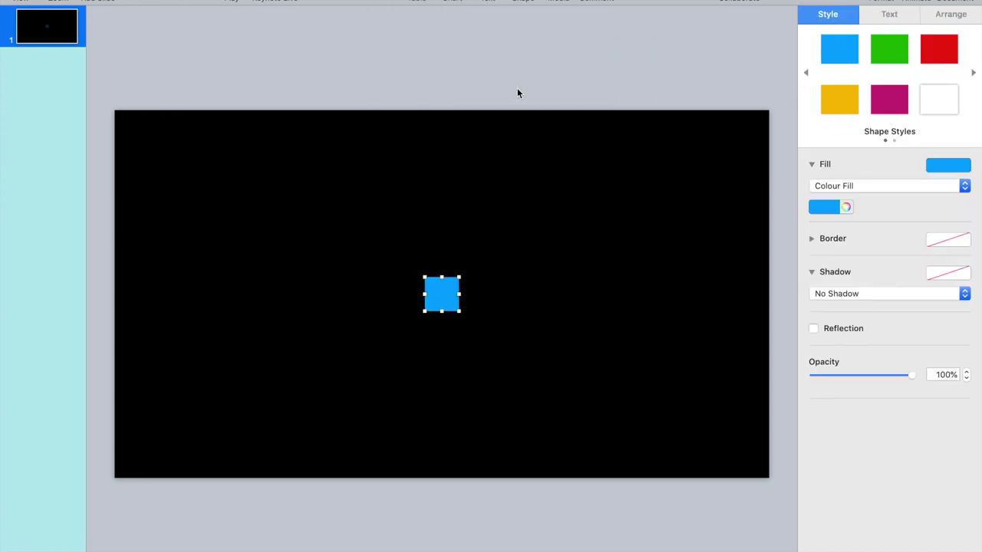
{"action": "left_click", "coordinate": [950, 14]}
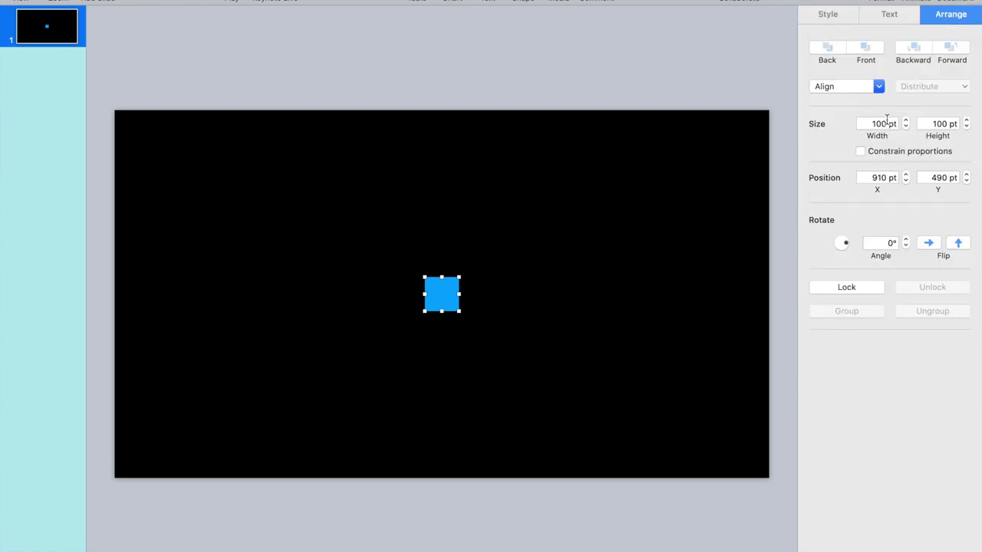
{"action": "left_click", "coordinate": [887, 124]}
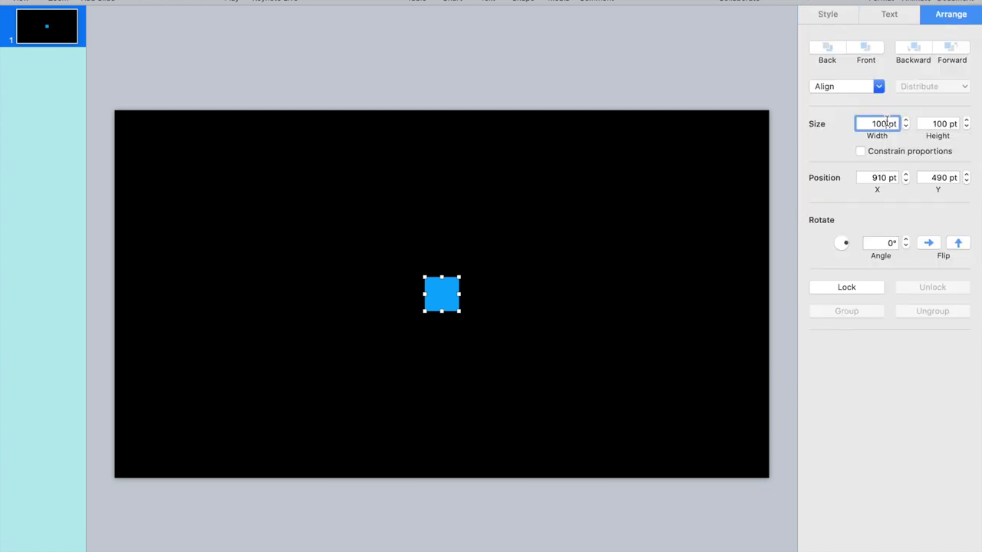
{"action": "left_click", "coordinate": [888, 178]}
{"action": "type", "text": "0"}
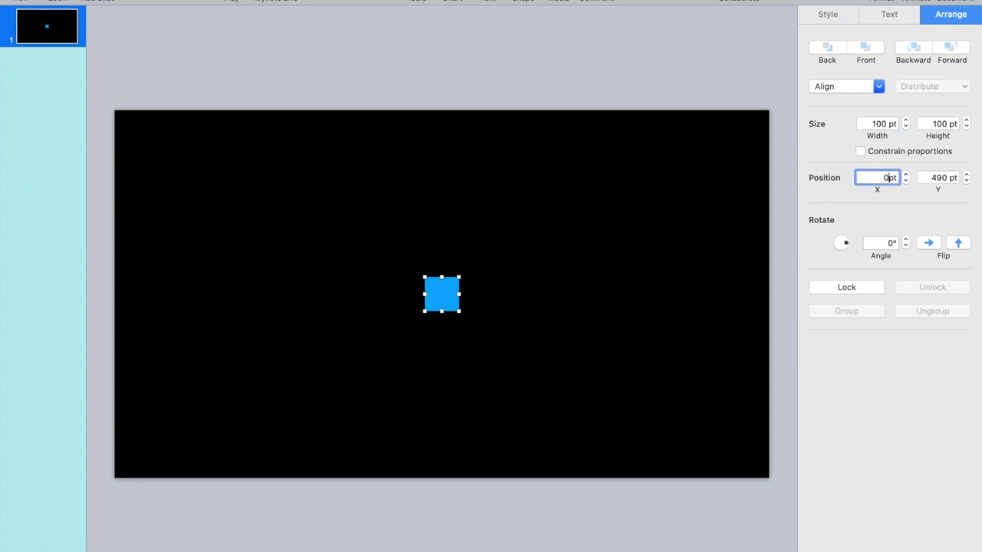
{"action": "key", "text": "Tab"}
{"action": "type", "text": "0"}
{"action": "key", "text": "Tab"}
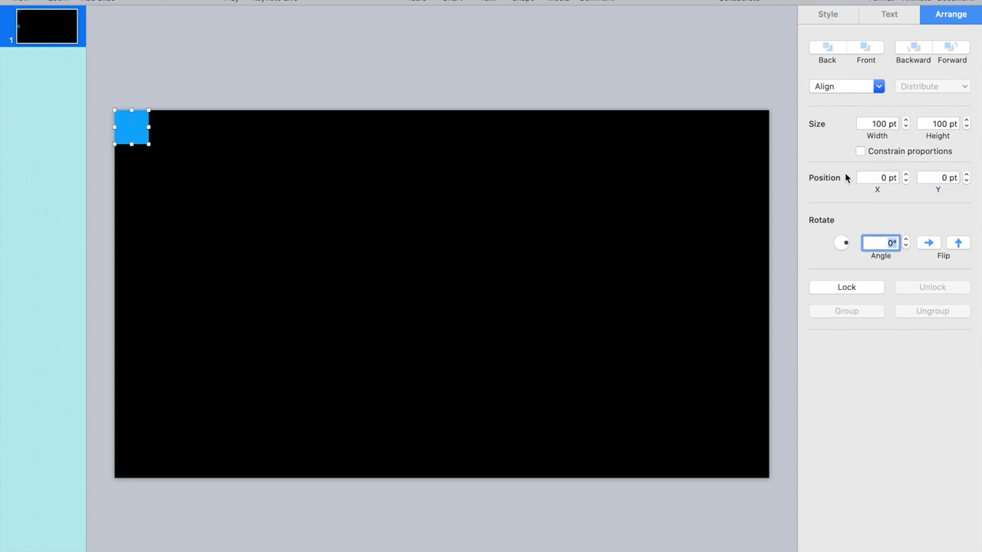
- Resize the square to 960 pt wide and 1080 pt high, and apply the white shape style
{"action": "left_click_drag", "start_coordinate": [889, 125], "coordinate": [848, 126]}
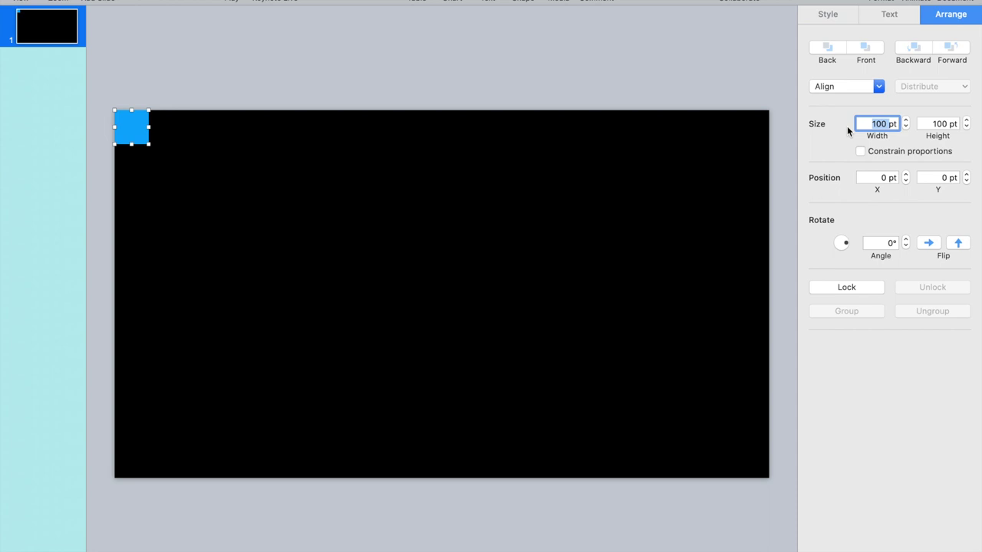
{"action": "type", "text": "960"}
{"action": "key", "text": "Tab"}
{"action": "type", "text": "1"}
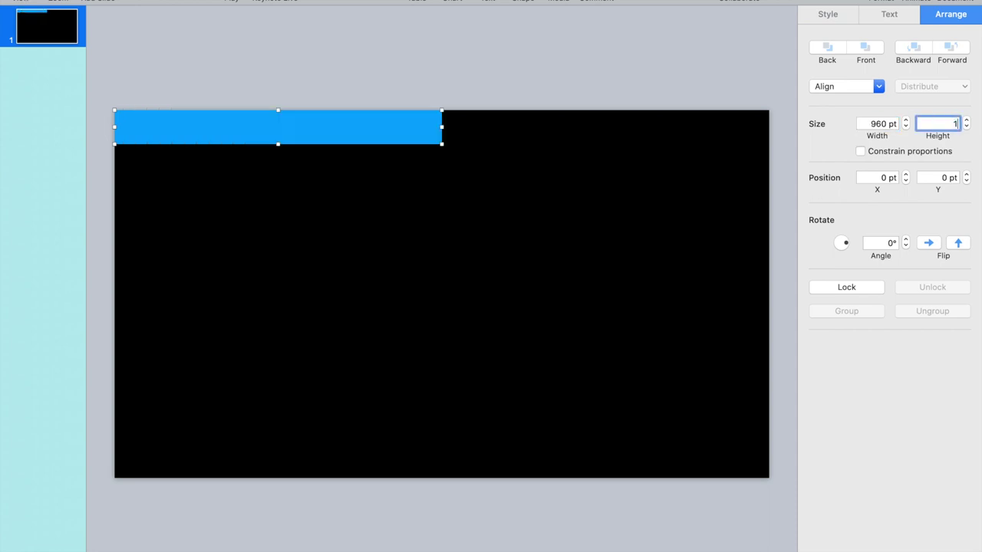
{"action": "type", "text": "080"}
{"action": "key", "text": "Tab"}
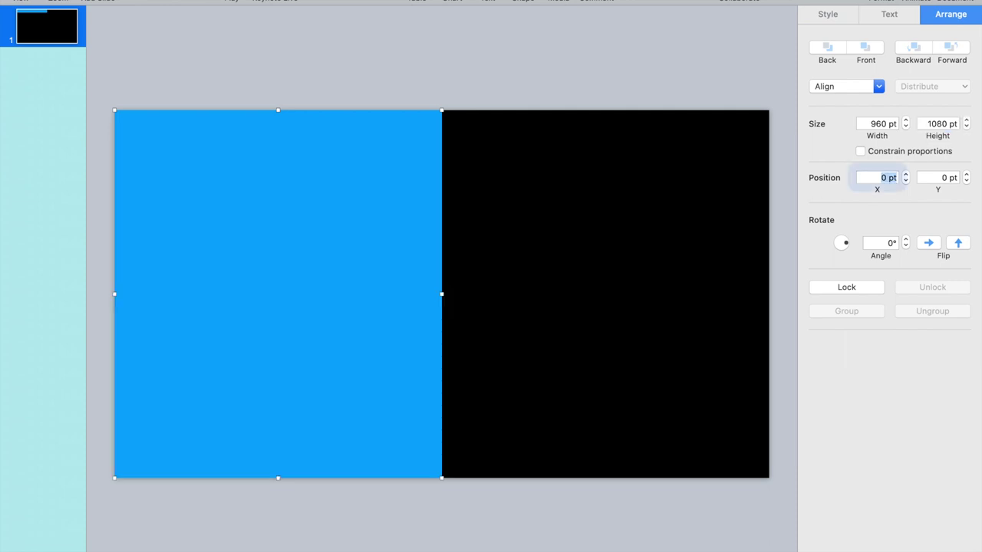
{"action": "left_click", "coordinate": [832, 15]}
{"action": "left_click", "coordinate": [941, 101]}
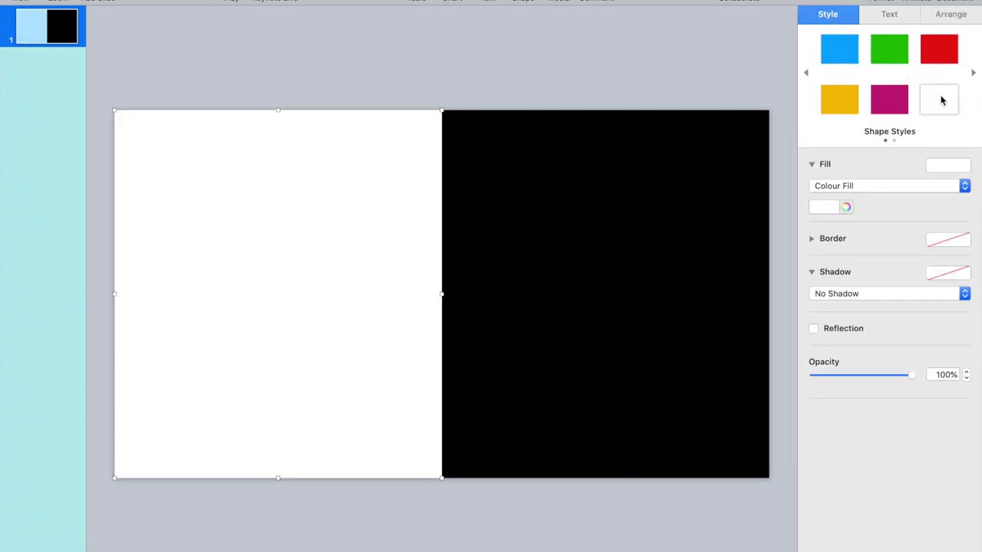
- Copy the white rectangle and paste a second one onto the slide
{"action": "right_click", "coordinate": [374, 229]}
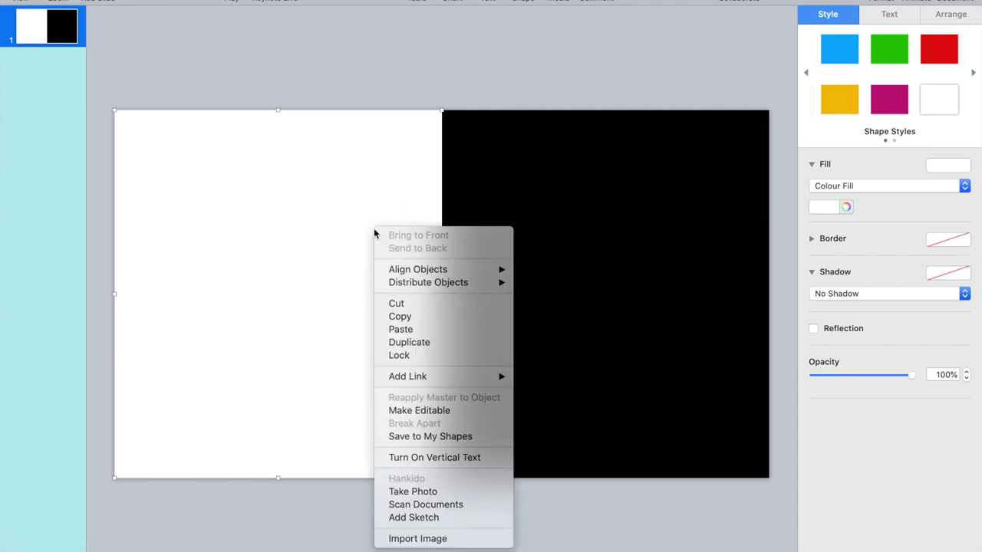
{"action": "left_click", "coordinate": [416, 320]}
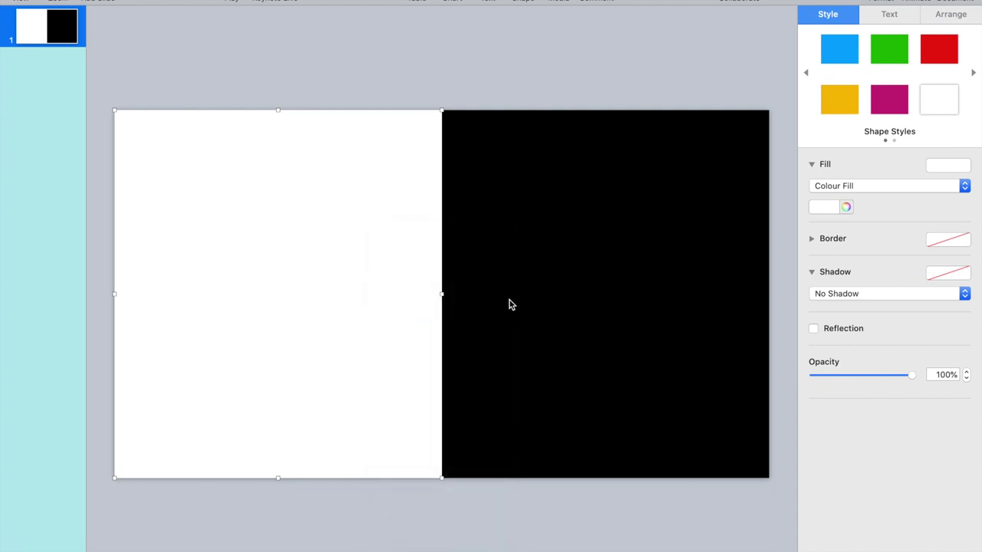
{"action": "right_click", "coordinate": [509, 300]}
{"action": "left_click", "coordinate": [542, 360]}
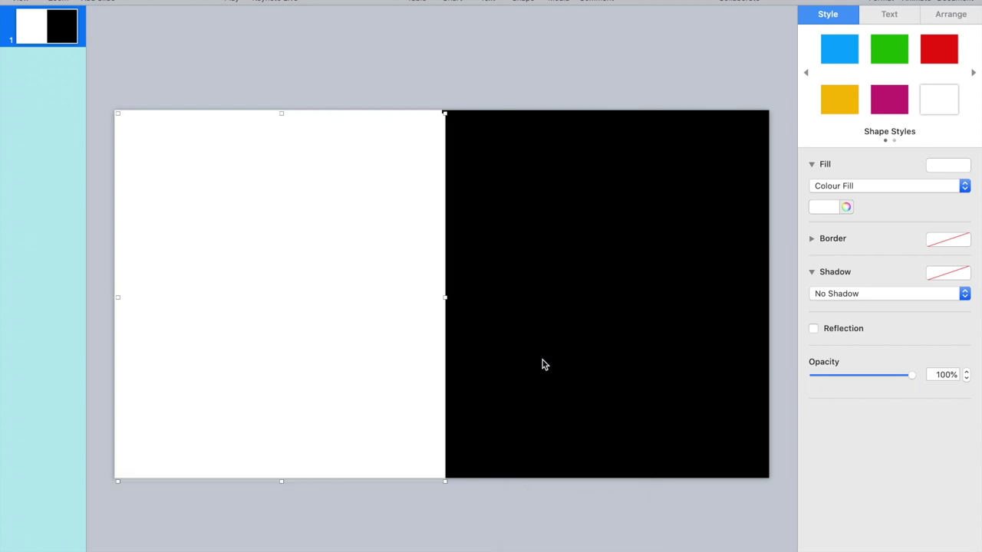
- Position the pasted rectangle at X 960 pt, Y 0 pt to cover the right half of the slide
{"action": "left_click", "coordinate": [951, 15]}
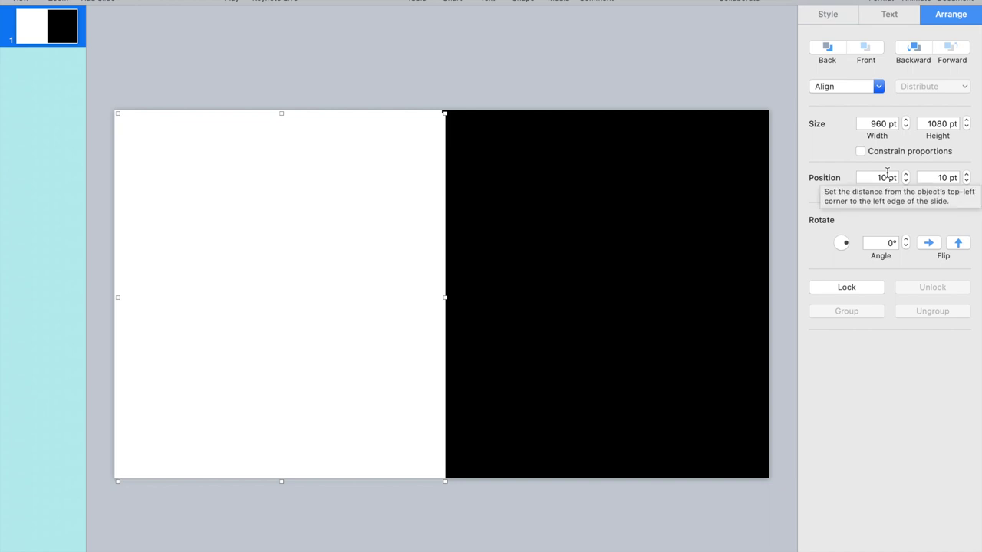
{"action": "left_click", "coordinate": [875, 175]}
{"action": "type", "text": "960"}
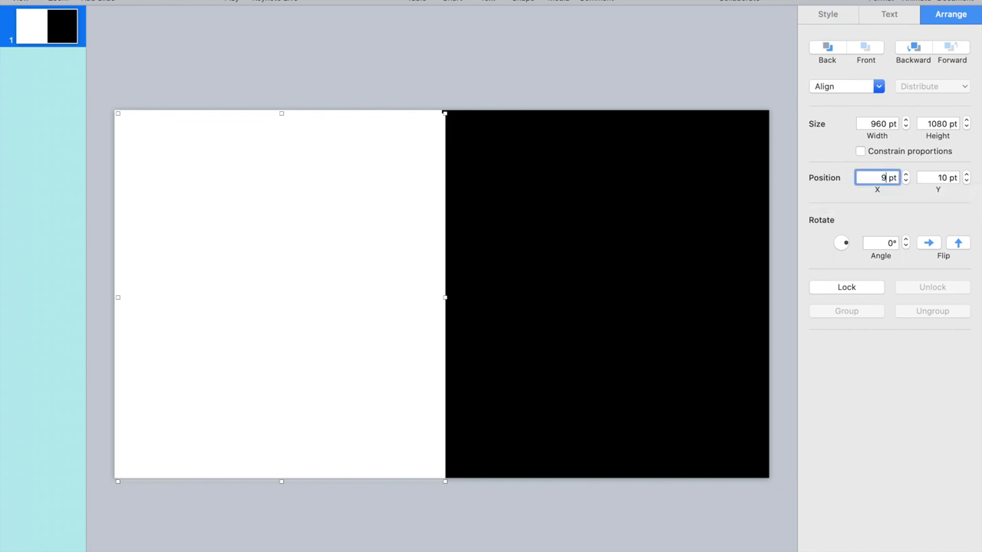
{"action": "key", "text": "Tab"}
{"action": "type", "text": "0"}
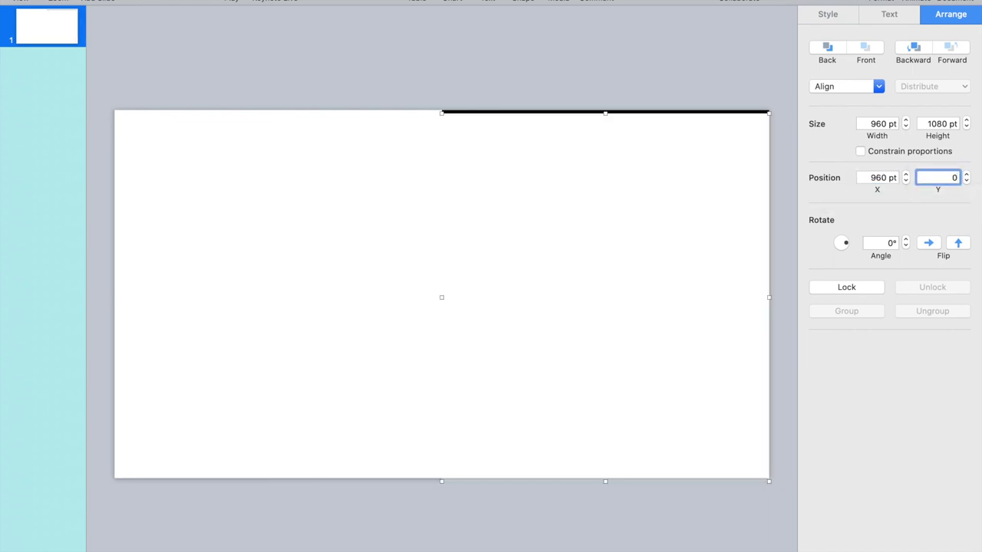
{"action": "key", "text": "Tab"}
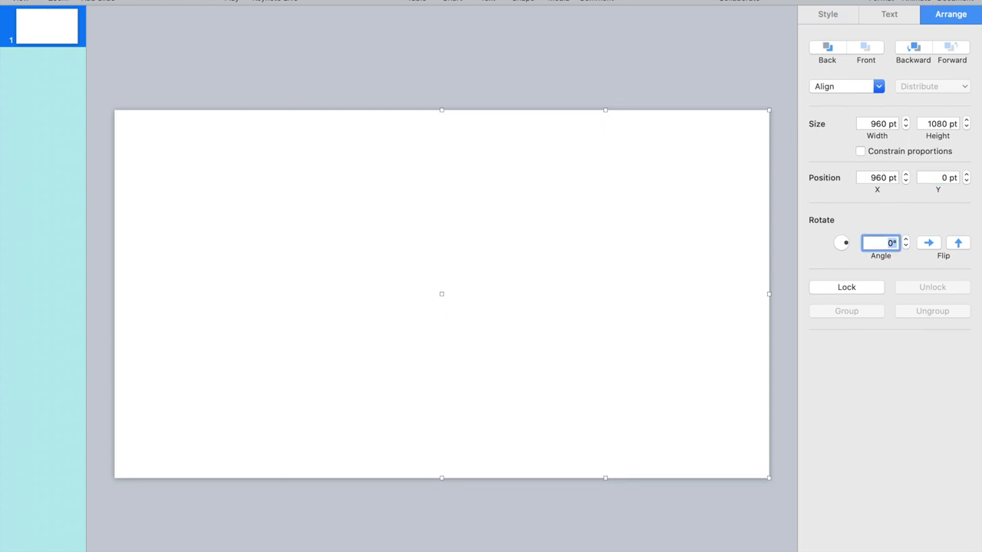
- Insert the "youtube logo" image from the tutorial folder and centre it on the slide at X 800 pt, Y 425 pt
{"action": "left_click", "coordinate": [558, 2]}
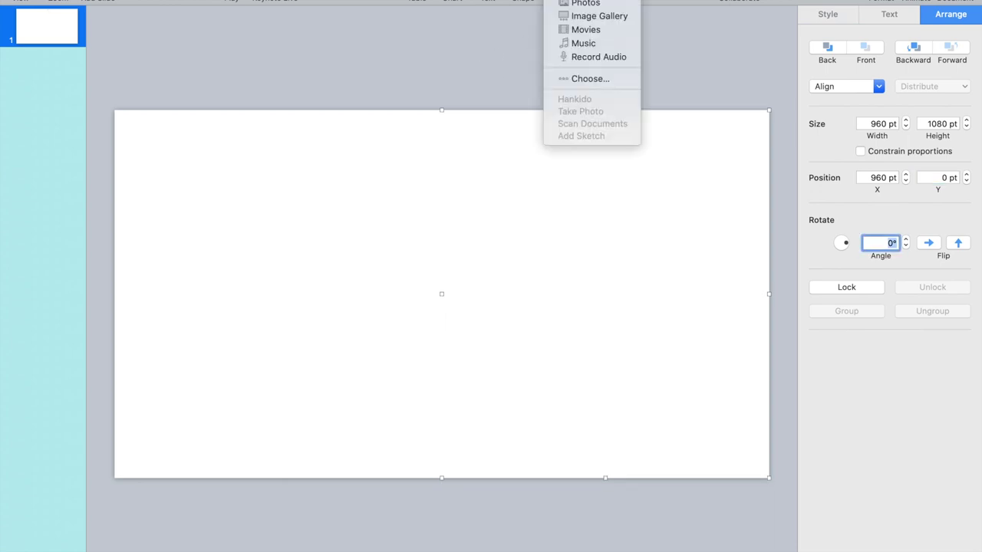
{"action": "left_click", "coordinate": [593, 81]}
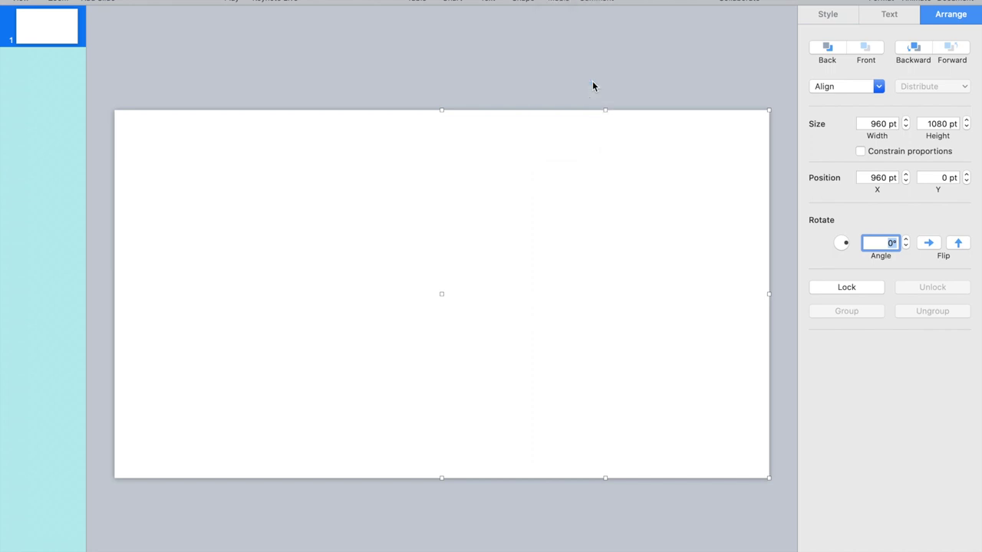
{"action": "left_click", "coordinate": [187, 61]}
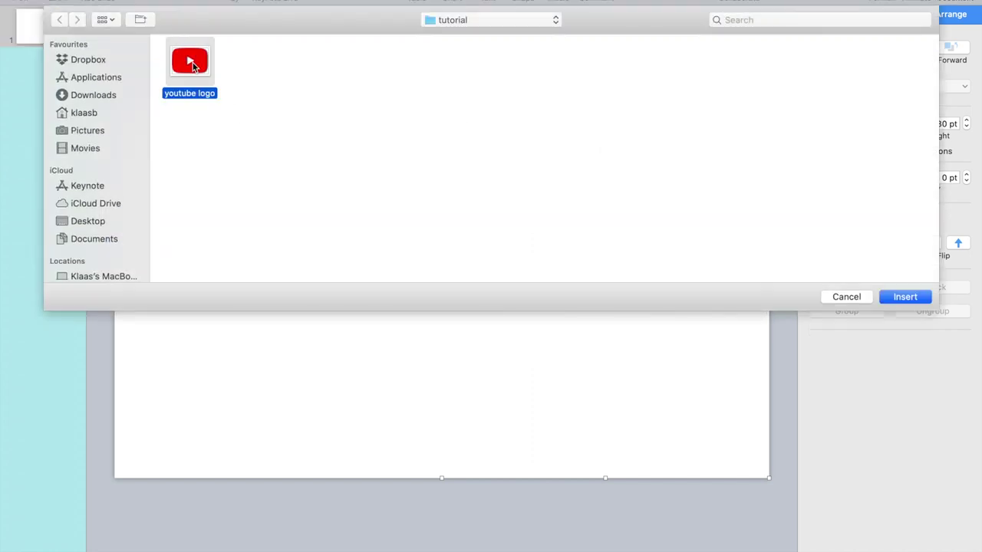
{"action": "left_click", "coordinate": [913, 297]}
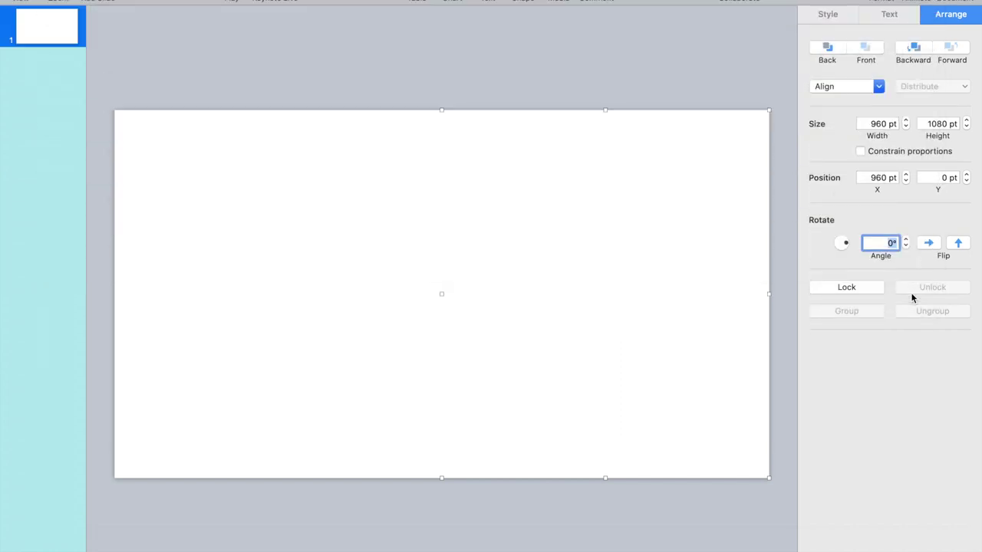
{"action": "left_click_drag", "start_coordinate": [480, 295], "coordinate": [480, 290]}
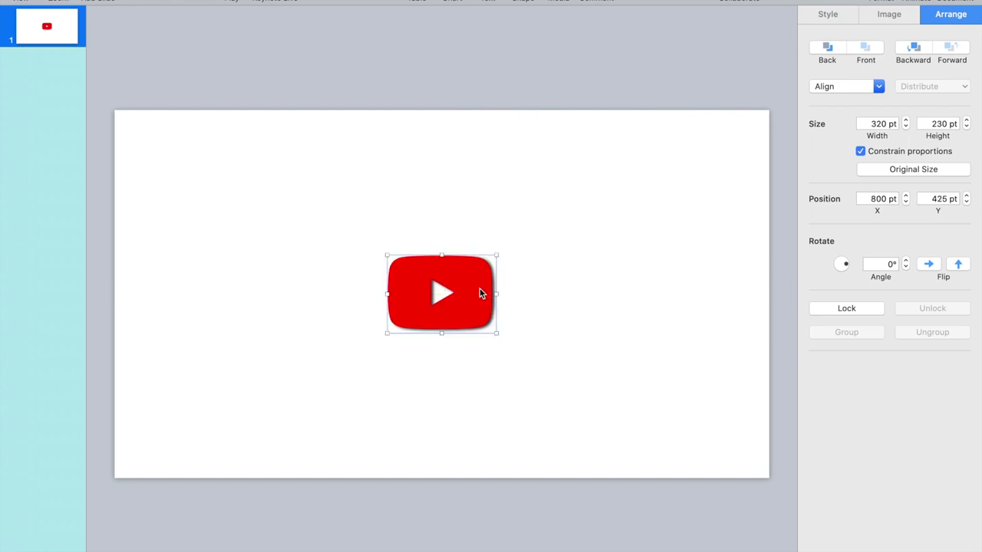
- Add a Move In build-in effect to the white rectangle on the slide's left half
{"action": "left_click", "coordinate": [293, 248]}
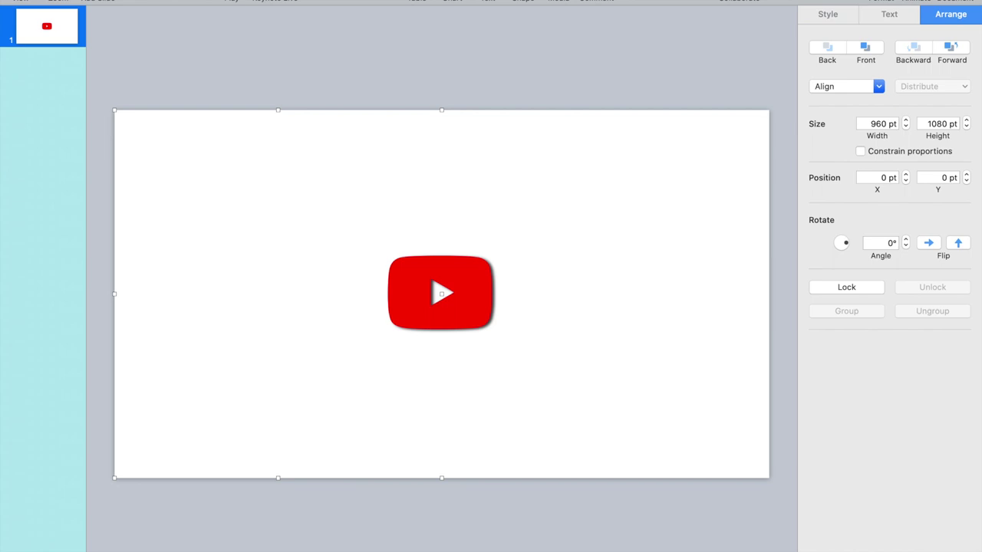
{"action": "left_click", "coordinate": [917, 2]}
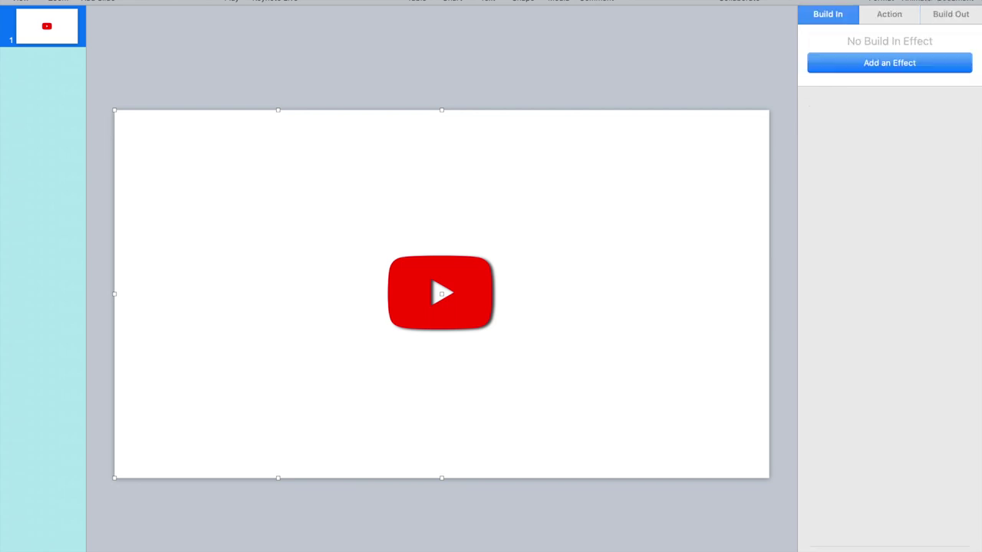
{"action": "left_click", "coordinate": [862, 64]}
{"action": "left_click", "coordinate": [848, 136]}
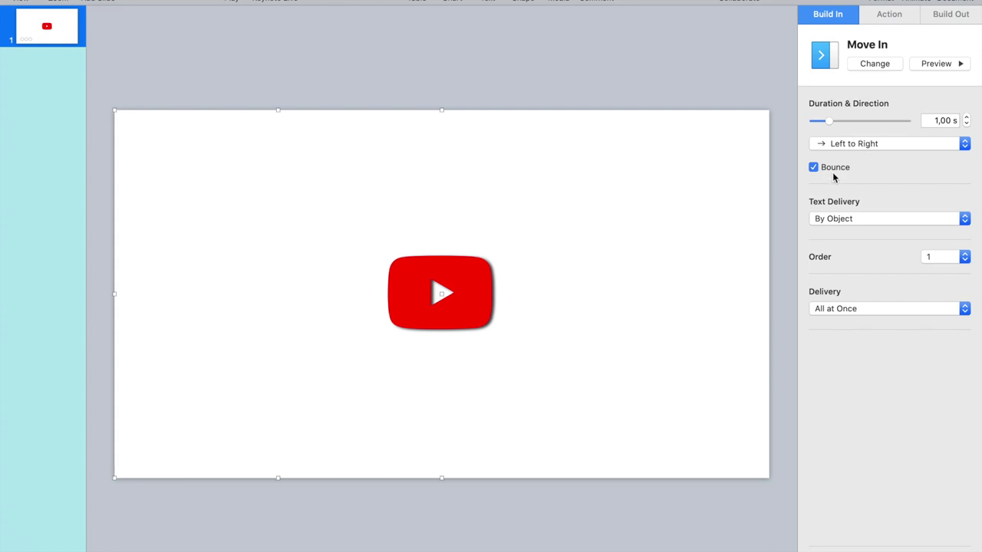
- Turn off Bounce and shorten the duration of the left rectangle's Move In effect
{"action": "left_click", "coordinate": [833, 168]}
{"action": "left_click", "coordinate": [966, 125]}
{"action": "left_click", "coordinate": [967, 125]}
{"action": "left_click", "coordinate": [967, 126]}
{"action": "left_click", "coordinate": [967, 125]}
- Add a Move In build-in effect to the right white rectangle, running Right to Left with Bounce turned off
{"action": "left_click", "coordinate": [660, 244]}
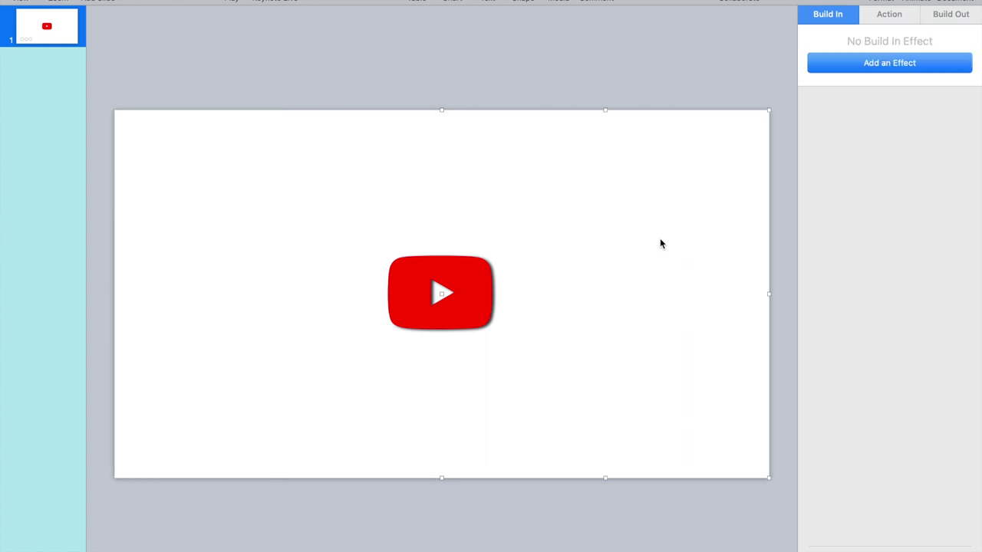
{"action": "left_click", "coordinate": [880, 63]}
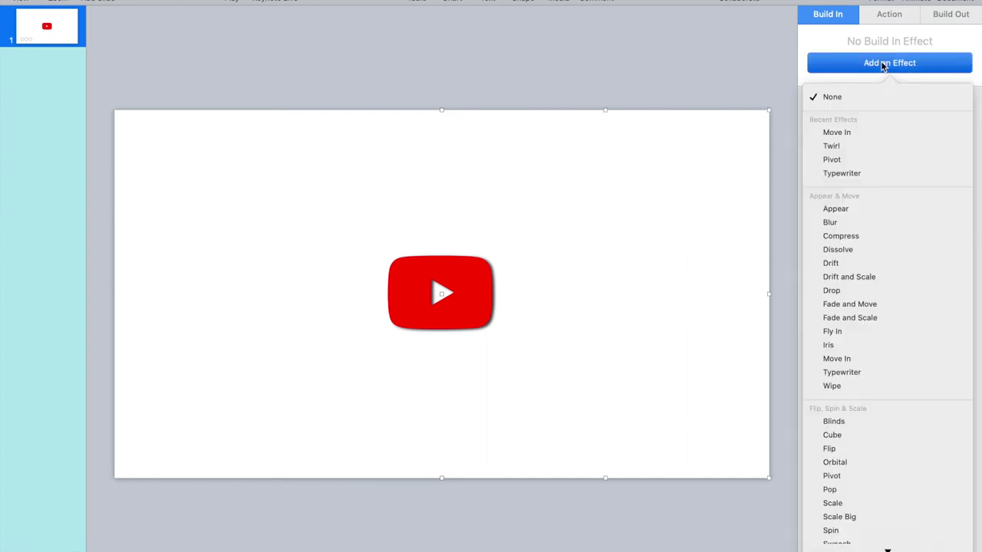
{"action": "left_click", "coordinate": [853, 132]}
{"action": "left_click", "coordinate": [876, 147]}
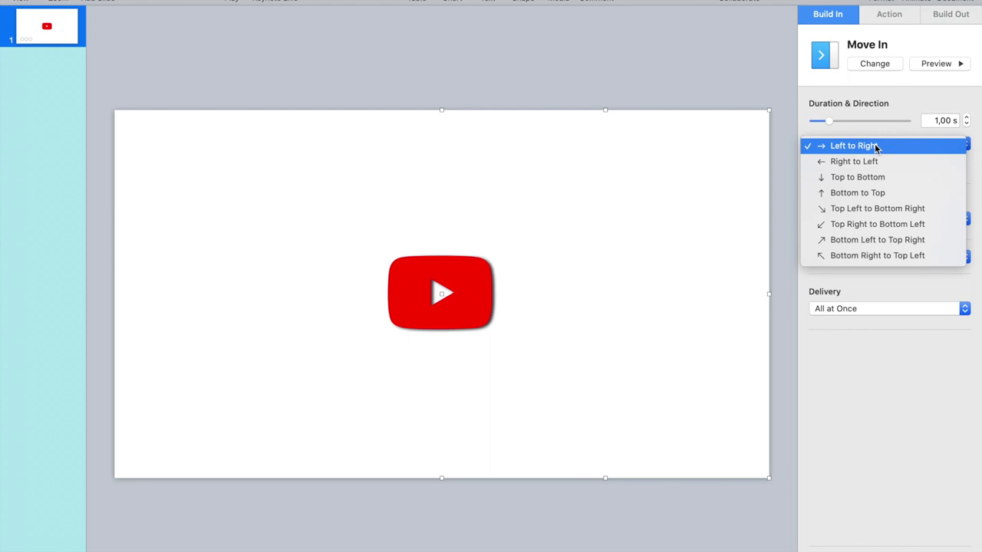
{"action": "left_click", "coordinate": [877, 160]}
{"action": "left_click", "coordinate": [839, 170]}
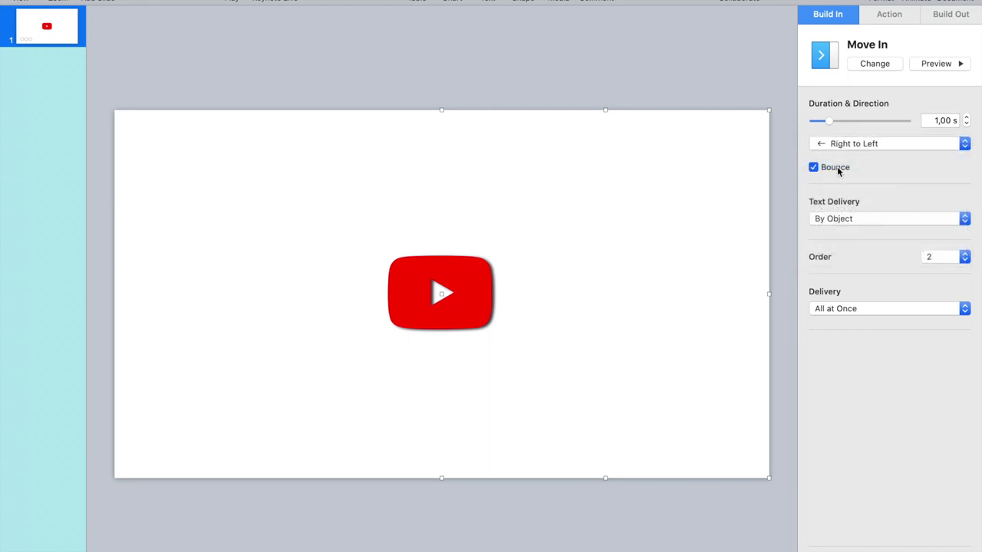
- Turn off Bounce for the right rectangle's Move In effect and set its duration to 0,50 s
{"action": "left_click", "coordinate": [838, 170]}
{"action": "left_click", "coordinate": [966, 124]}
{"action": "left_click", "coordinate": [967, 125]}
{"action": "left_click", "coordinate": [967, 124]}
{"action": "left_click", "coordinate": [966, 124]}
- Add a Pop build-in effect to the YouTube logo
{"action": "left_click", "coordinate": [478, 287]}
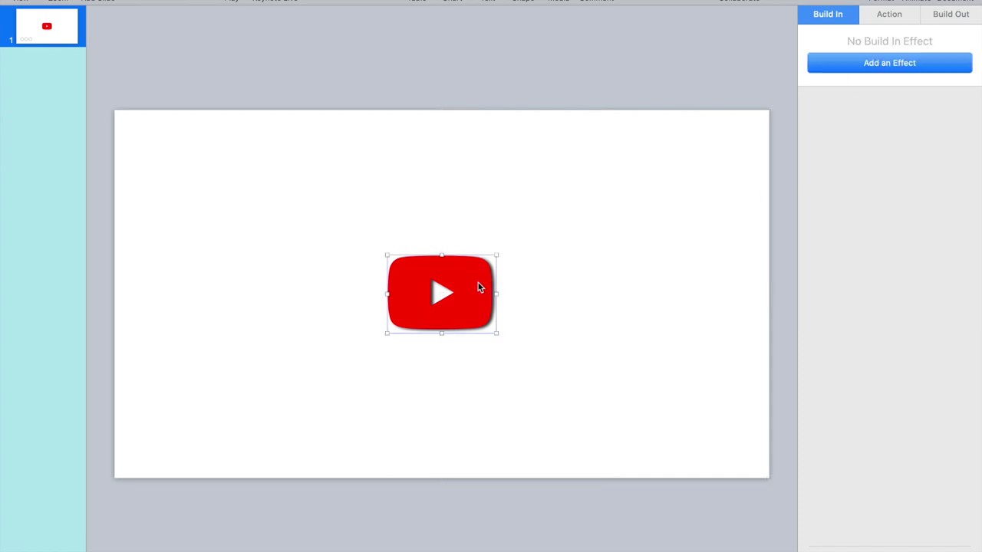
{"action": "left_click", "coordinate": [867, 64]}
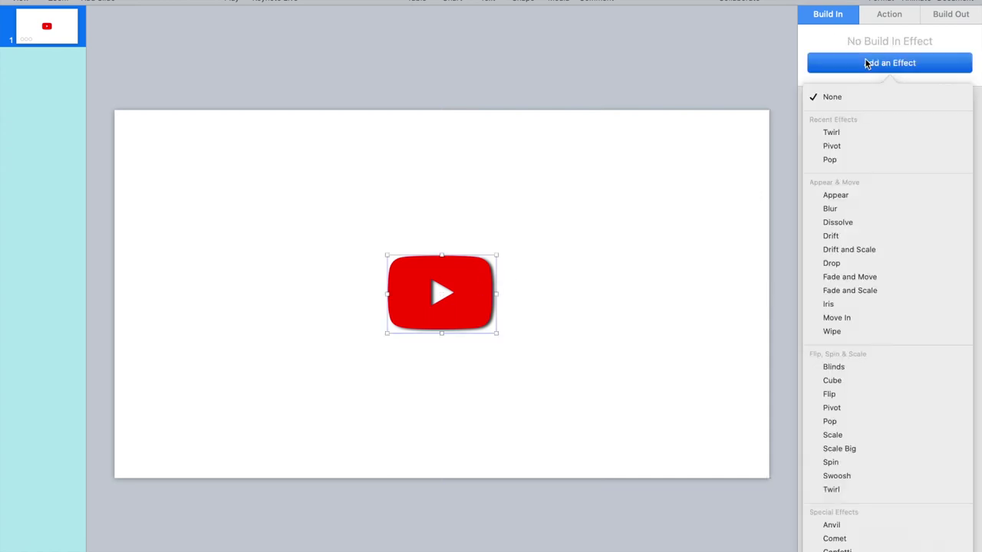
{"action": "left_click", "coordinate": [841, 158]}
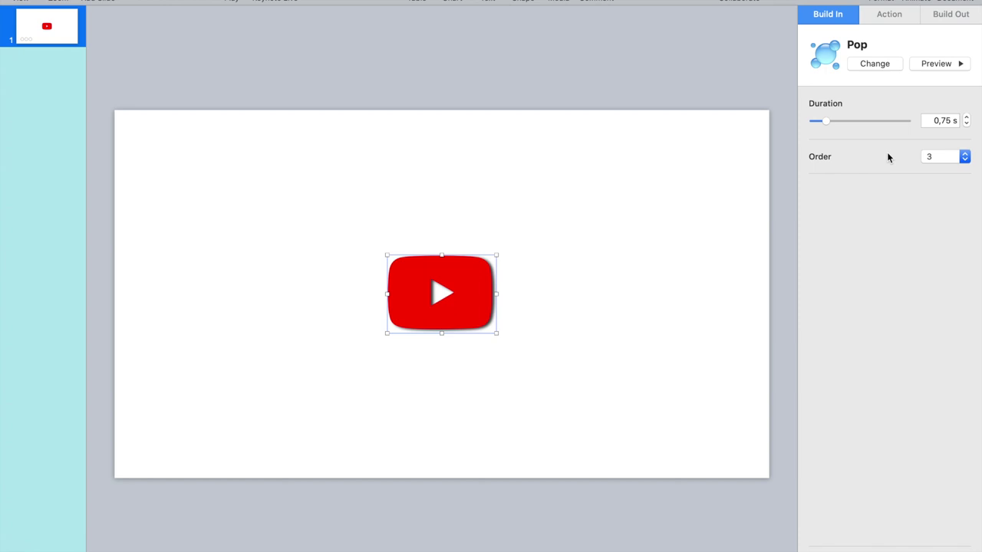
- Add a Move Out build-out effect running Top to Bottom to the white rectangle on the slide's left half
{"action": "left_click", "coordinate": [320, 236]}
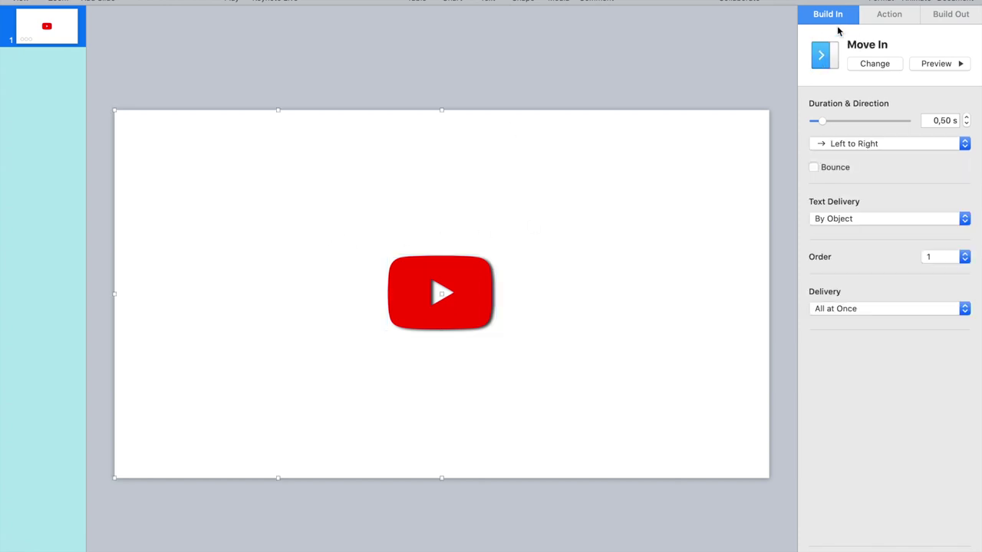
{"action": "left_click", "coordinate": [943, 14]}
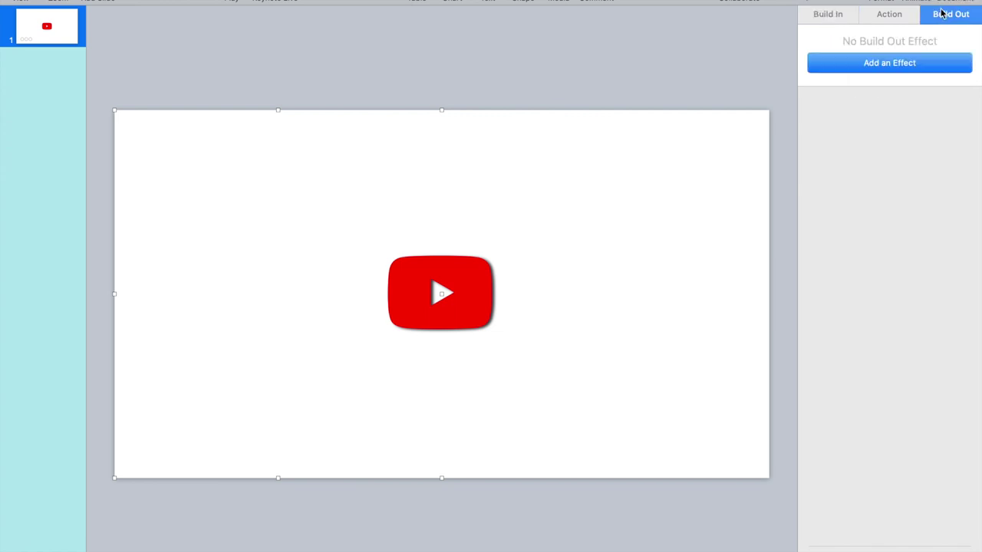
{"action": "left_click", "coordinate": [907, 62]}
{"action": "left_click", "coordinate": [868, 135]}
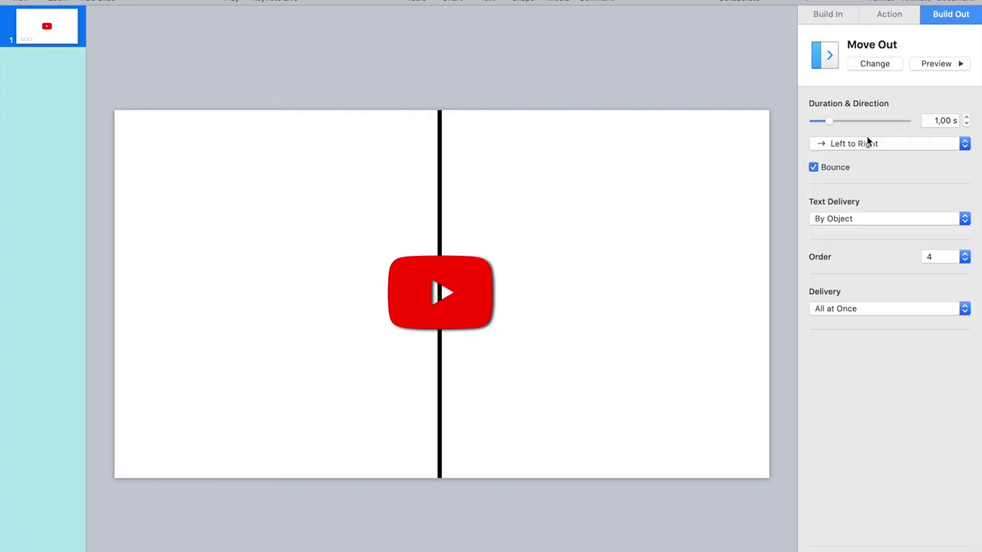
{"action": "left_click", "coordinate": [867, 146]}
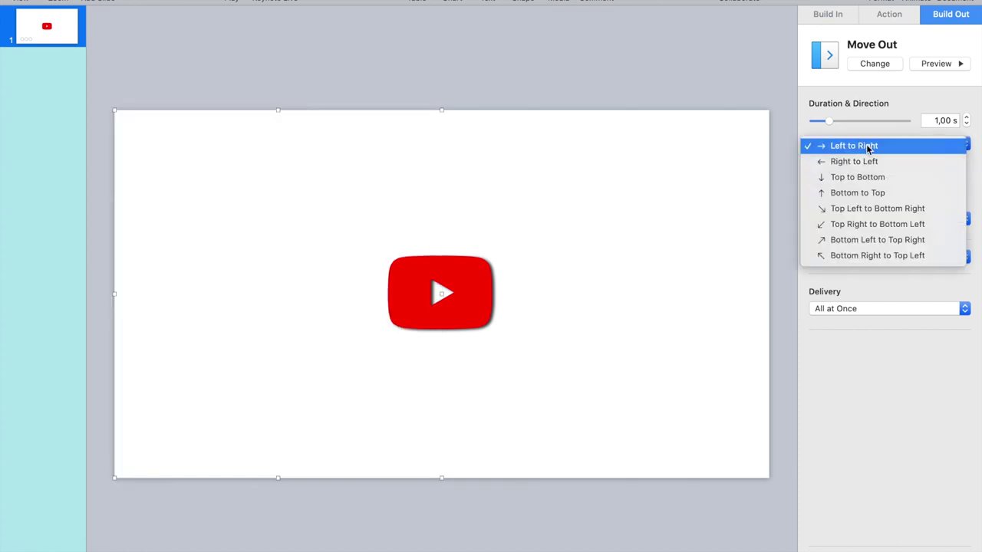
{"action": "left_click", "coordinate": [871, 177]}
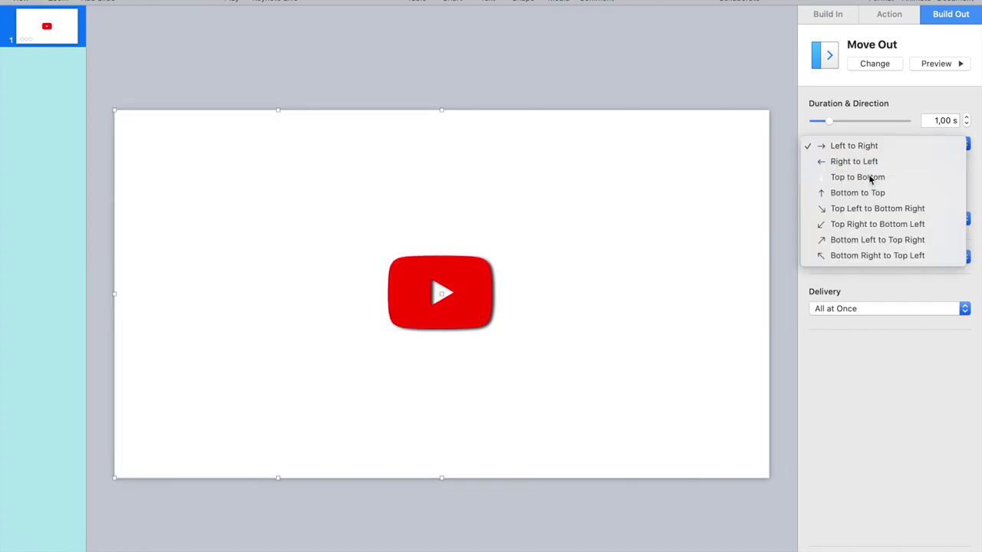
- Set the duration of the left rectangle's Move Out effect to 0,50 s and turn off its Bounce
{"action": "left_click", "coordinate": [966, 125]}
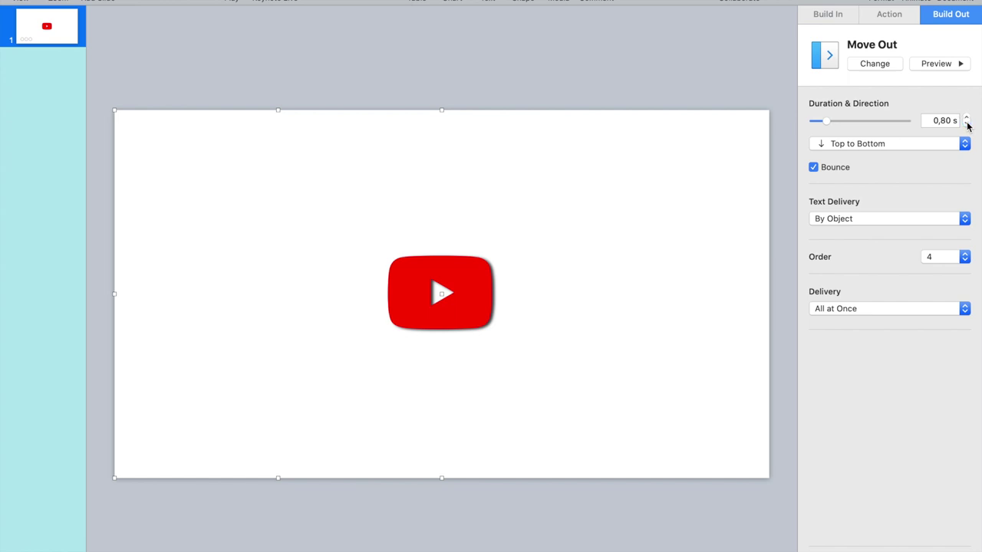
{"action": "left_click", "coordinate": [967, 125]}
{"action": "left_click", "coordinate": [840, 168]}
- Add a Move Out build-out effect running Bottom to Top to the white rectangle on the slide's right half
{"action": "left_click", "coordinate": [668, 251]}
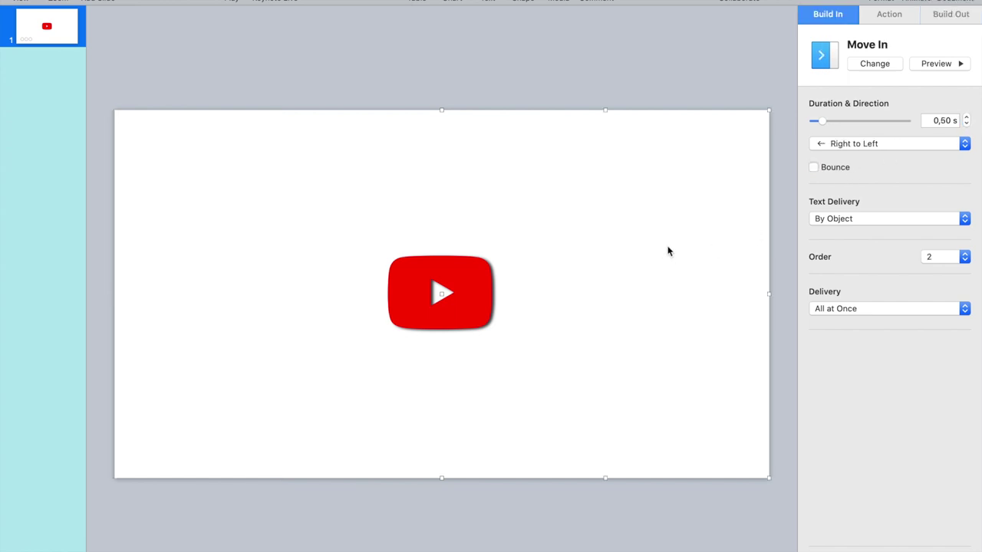
{"action": "left_click", "coordinate": [959, 17]}
{"action": "left_click", "coordinate": [908, 66]}
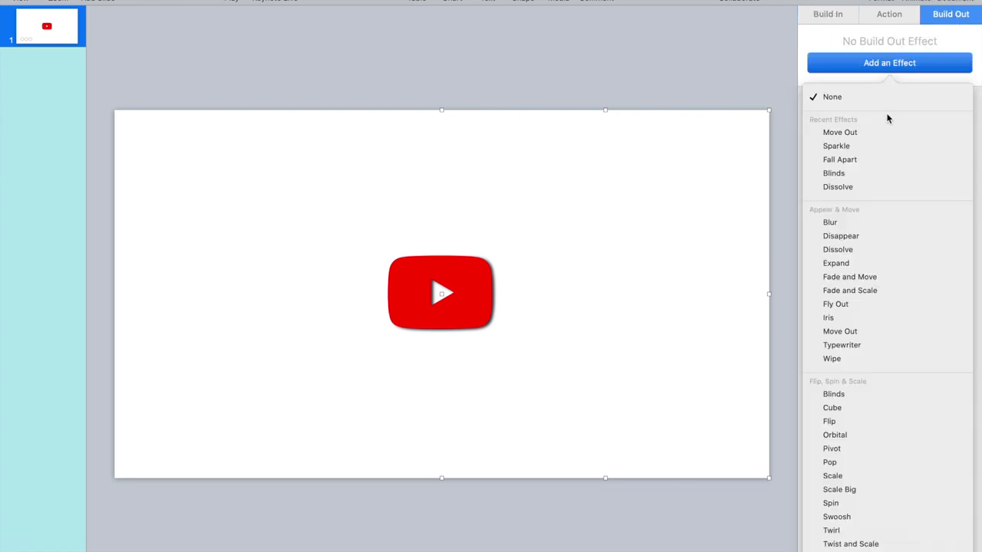
{"action": "left_click", "coordinate": [877, 131]}
{"action": "left_click", "coordinate": [870, 144]}
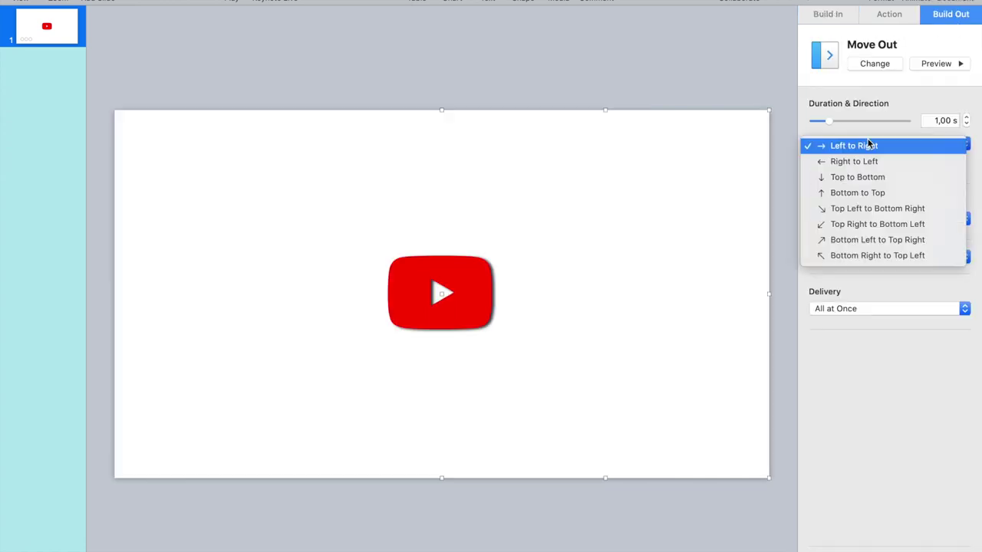
{"action": "left_click", "coordinate": [872, 193]}
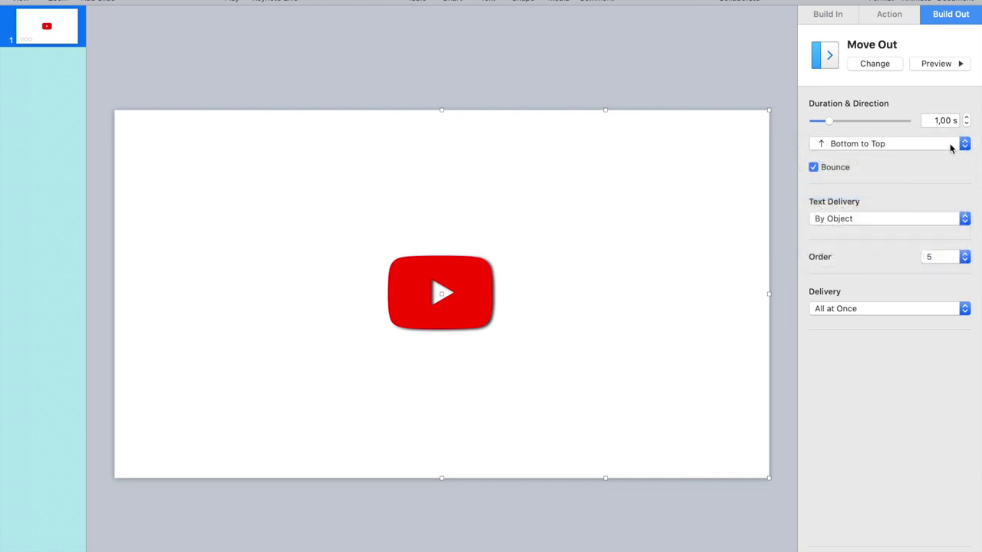
- Set the duration of the right rectangle's Move Out effect to 0,50 s and turn off its Bounce
{"action": "left_click", "coordinate": [966, 124]}
{"action": "left_click", "coordinate": [967, 124]}
{"action": "left_click", "coordinate": [967, 124]}
{"action": "left_click", "coordinate": [967, 124]}
{"action": "left_click", "coordinate": [967, 124]}
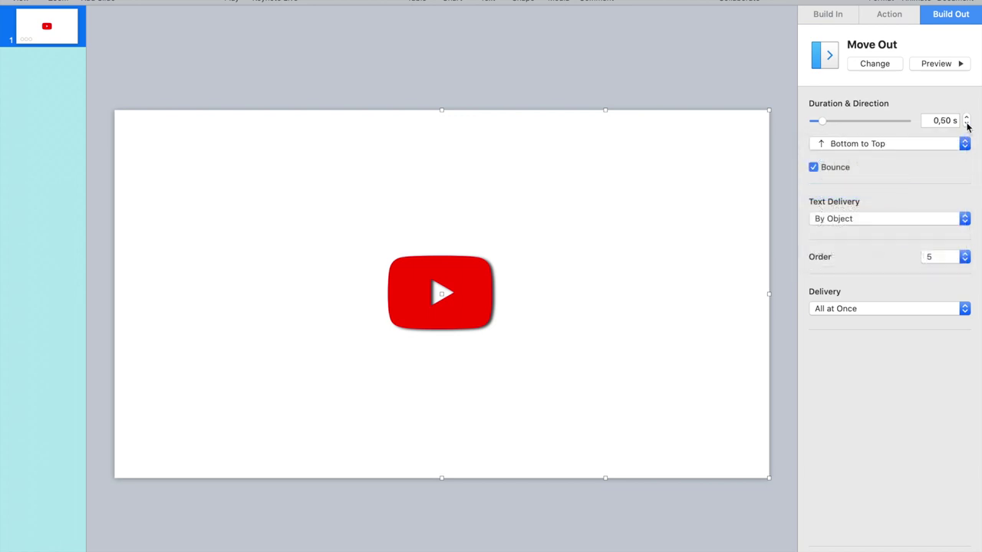
{"action": "left_click", "coordinate": [840, 168]}
- Add a Pulse action effect to the YouTube logo
{"action": "left_click", "coordinate": [484, 298]}
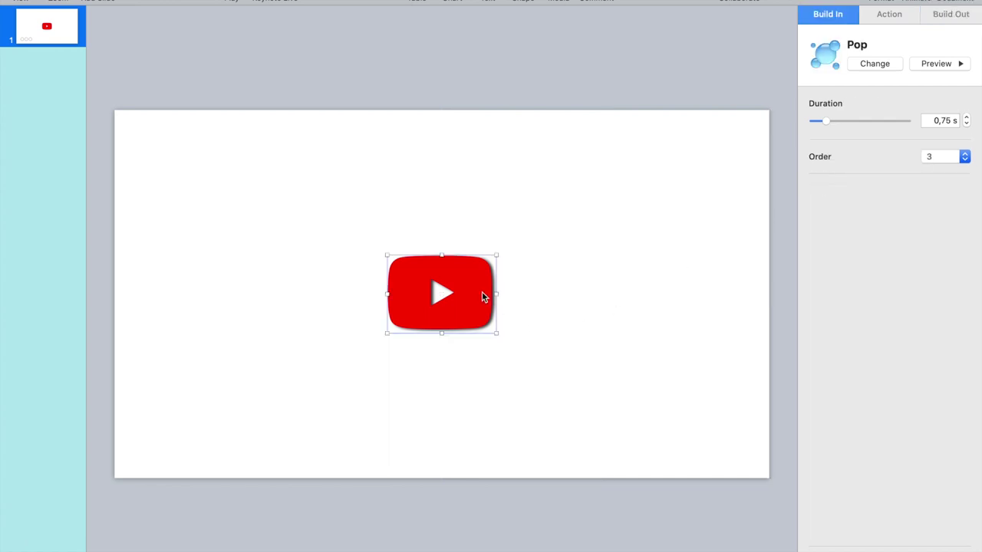
{"action": "left_click", "coordinate": [890, 14]}
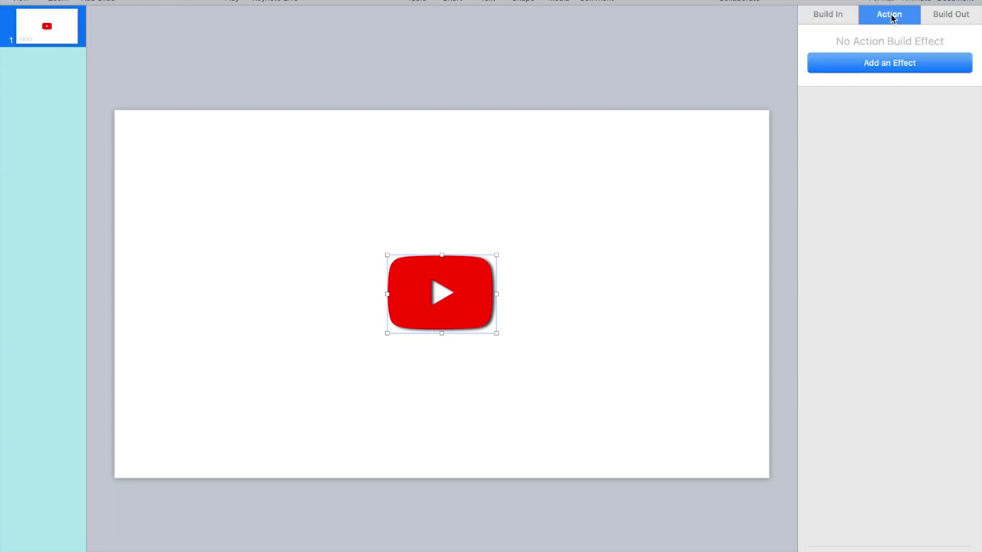
{"action": "left_click", "coordinate": [884, 65]}
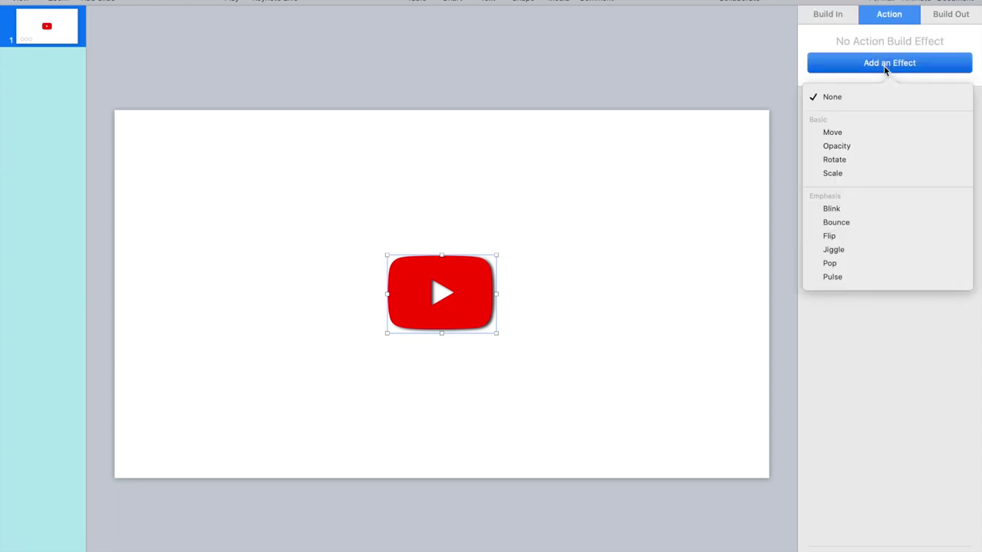
{"action": "left_click", "coordinate": [847, 278]}
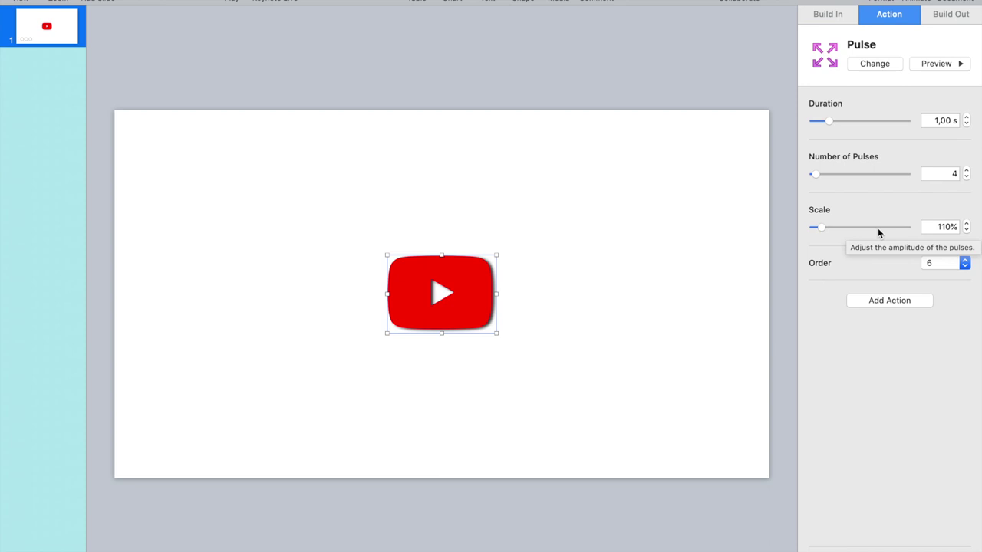
- Add a Sparkle build-out effect to the YouTube logo with a duration of 1,50 s
{"action": "left_click", "coordinate": [948, 15]}
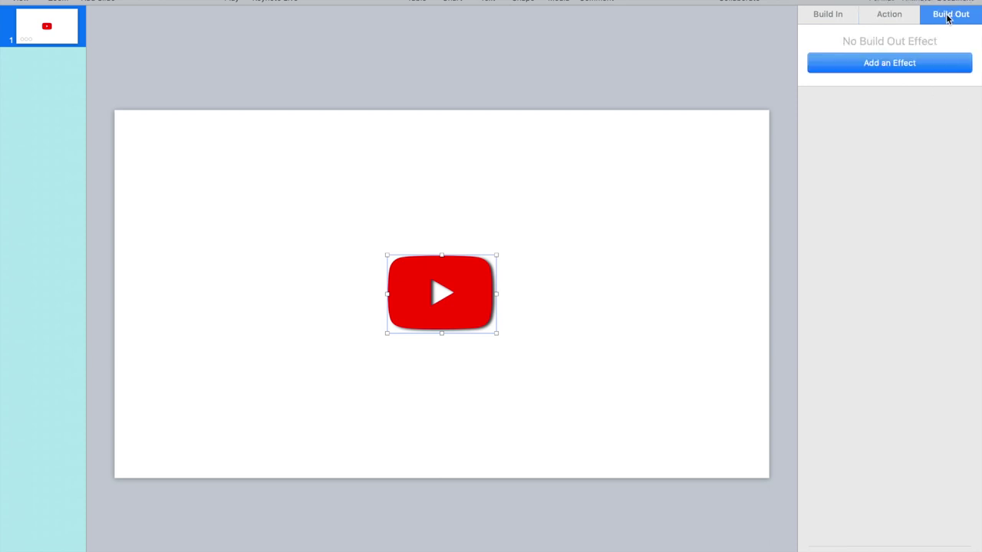
{"action": "left_click", "coordinate": [916, 63]}
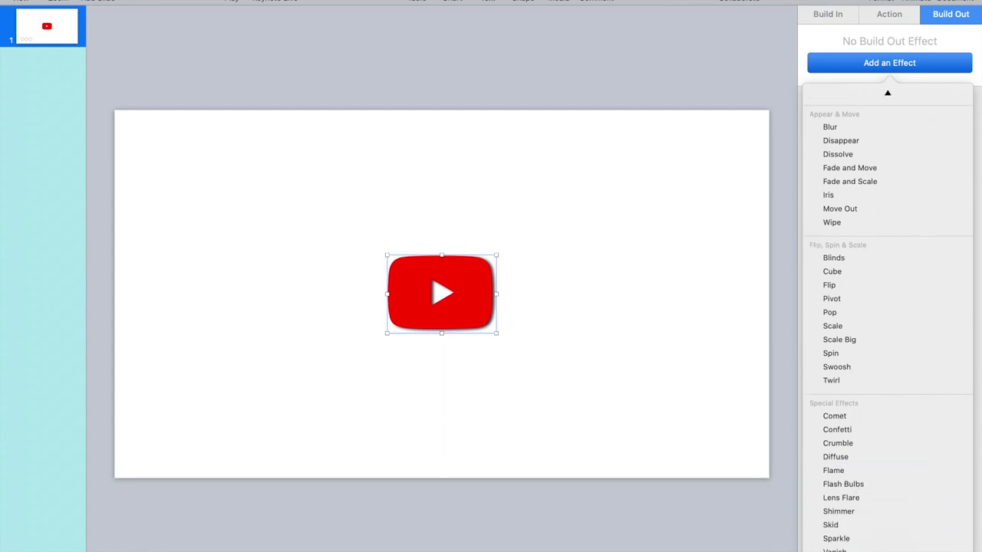
{"action": "left_click", "coordinate": [858, 540]}
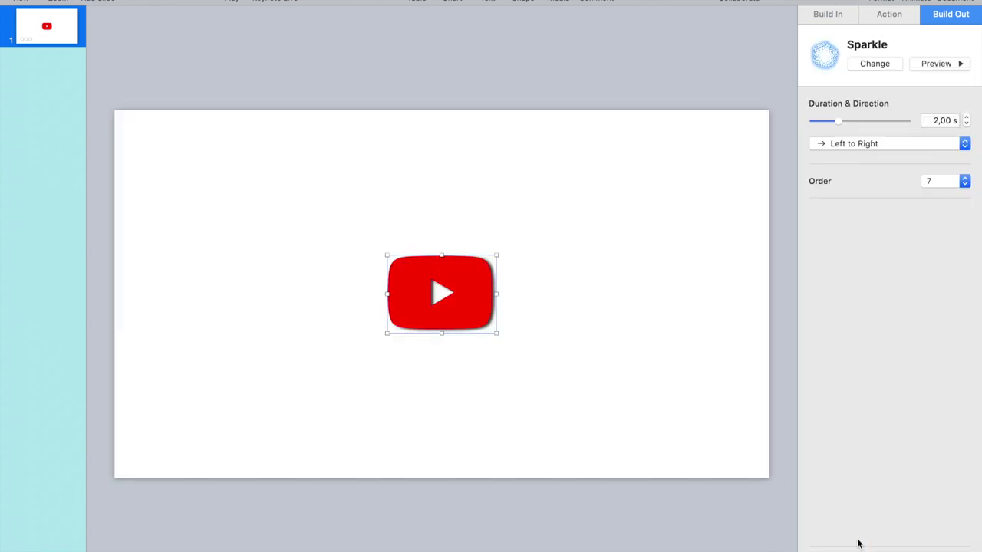
{"action": "left_click", "coordinate": [968, 125]}
- Open the build order and set the left rectangle's Move In build to start After Transition
{"action": "left_click", "coordinate": [882, 549]}
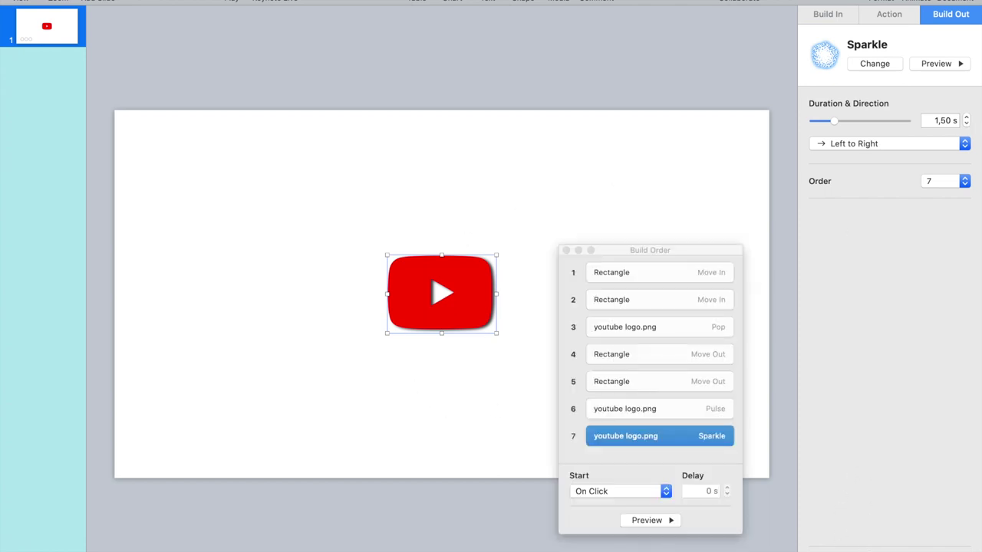
{"action": "left_click", "coordinate": [663, 278]}
{"action": "left_click", "coordinate": [642, 304]}
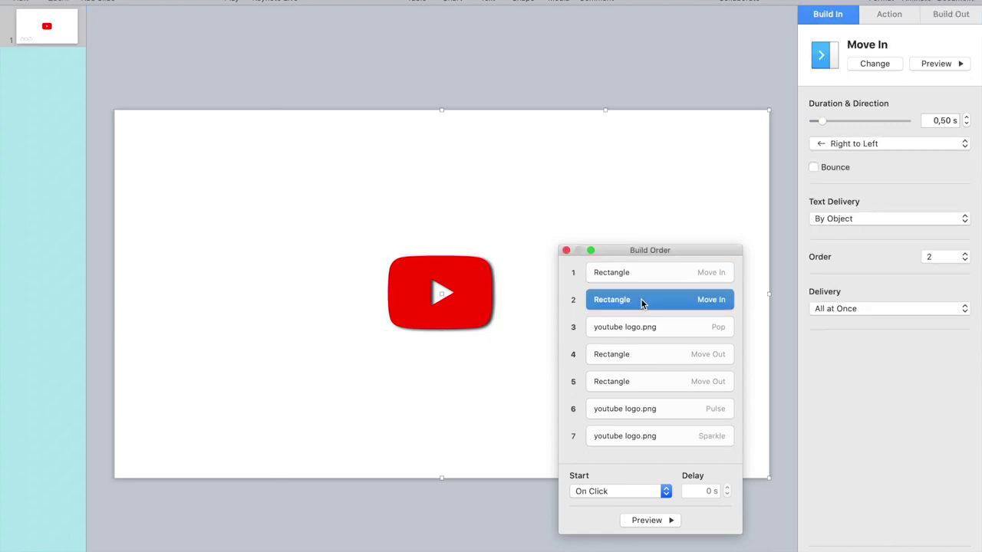
{"action": "left_click", "coordinate": [649, 274]}
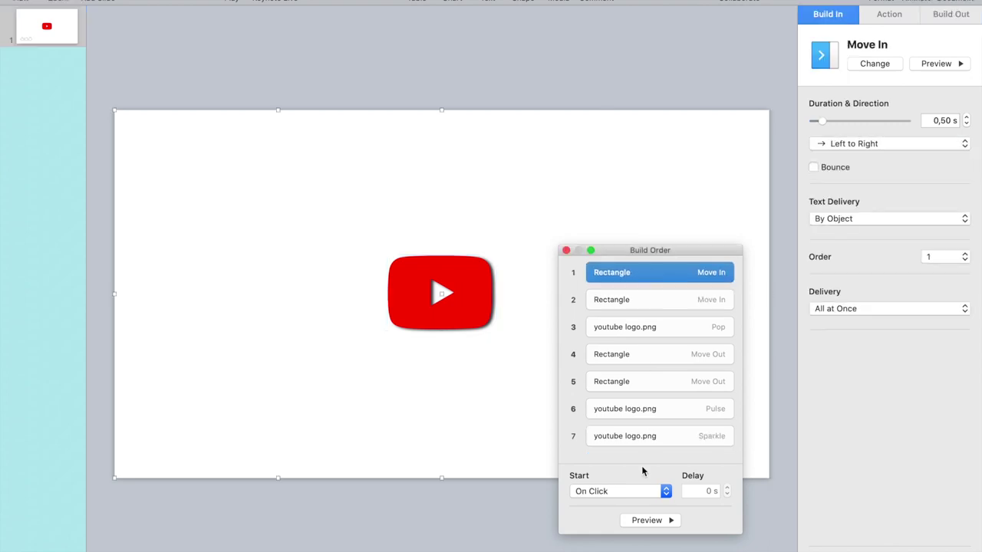
{"action": "left_click", "coordinate": [621, 493]}
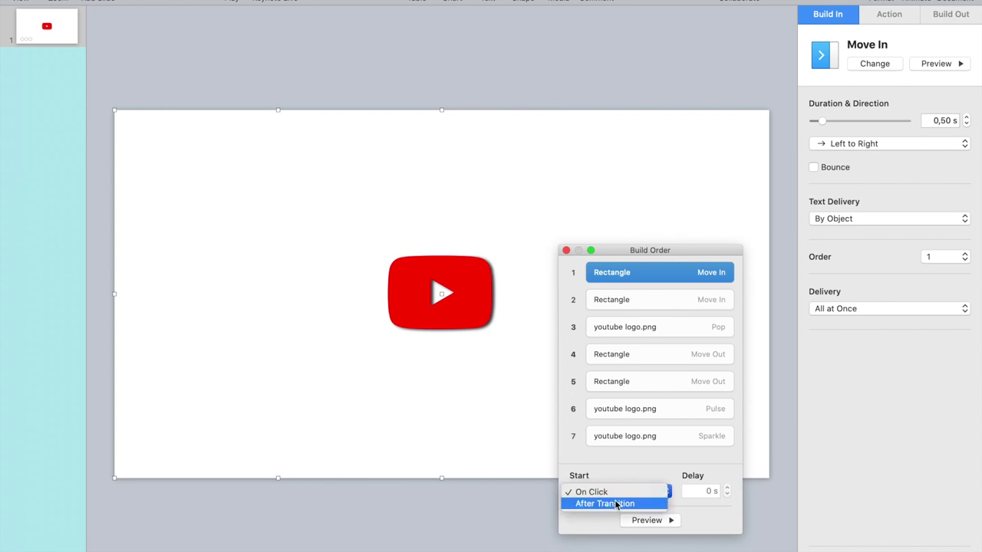
{"action": "left_click", "coordinate": [616, 504]}
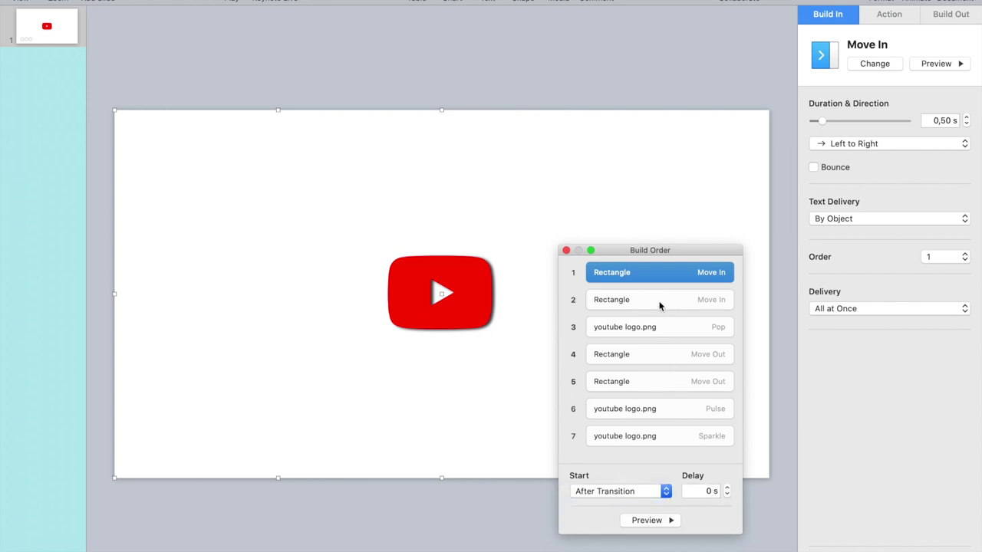
- Set the right rectangle's Move In build to start With Build 1
{"action": "left_click", "coordinate": [659, 304]}
{"action": "left_click", "coordinate": [623, 490]}
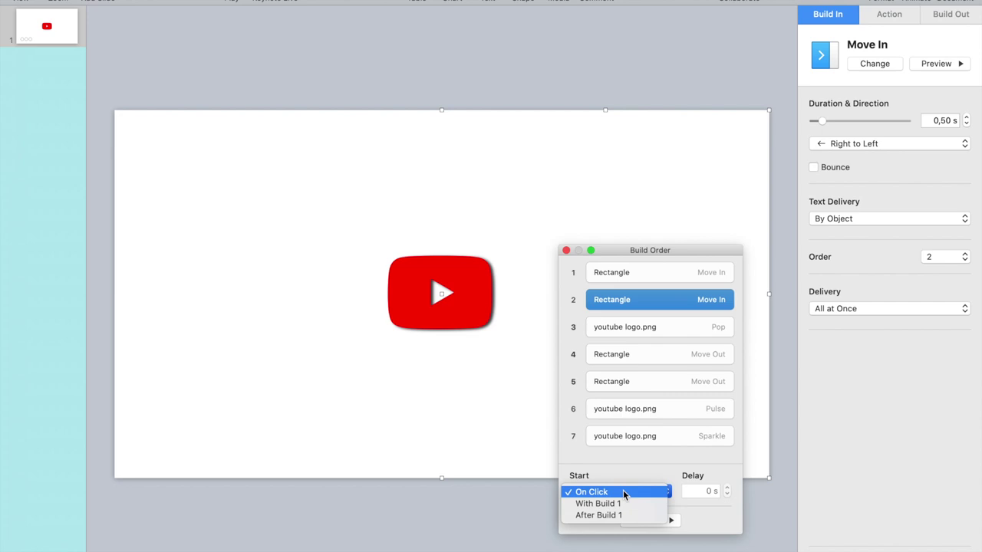
{"action": "left_click", "coordinate": [621, 502]}
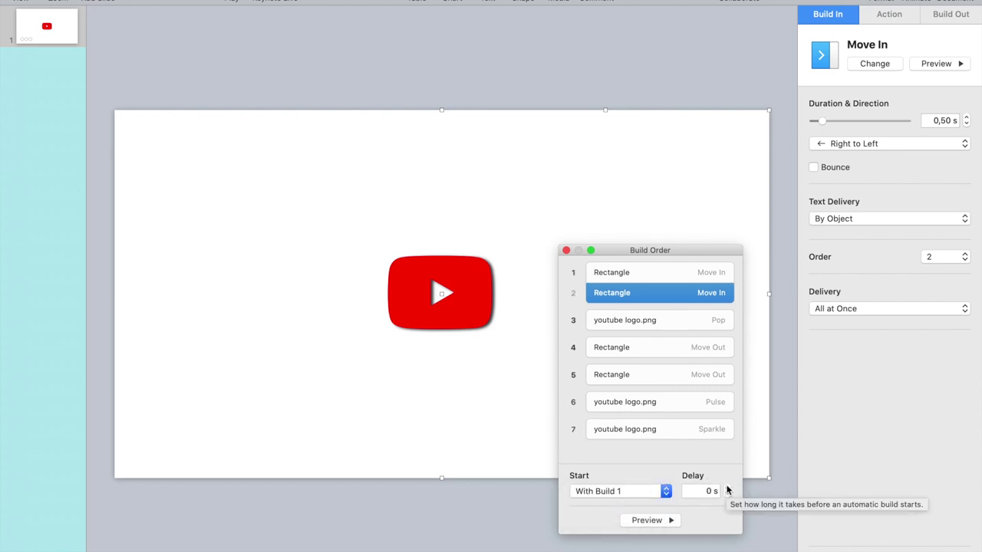
- Set the logo's Pop build to start After Build 2 and increase its delay
{"action": "left_click", "coordinate": [675, 321]}
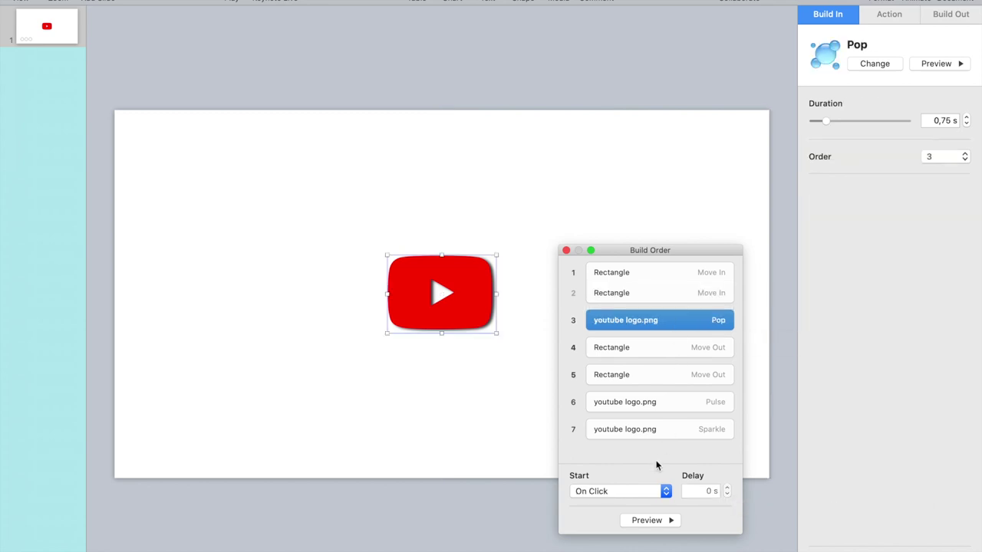
{"action": "left_click", "coordinate": [616, 495]}
{"action": "left_click", "coordinate": [617, 515]}
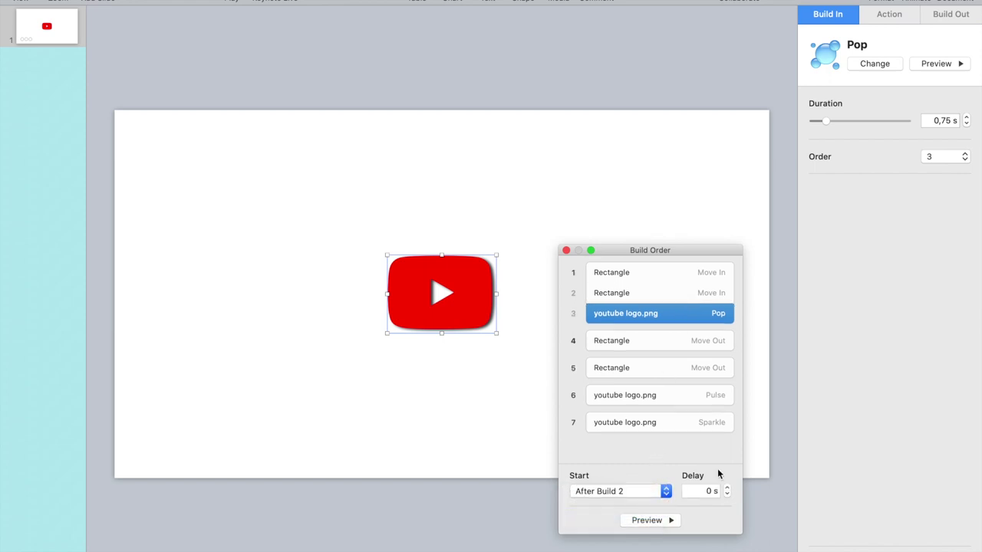
{"action": "left_click", "coordinate": [726, 487]}
- Move the logo's Pulse build to directly after Pop in the build order and set it to start After Build 3
{"action": "left_click", "coordinate": [656, 395]}
{"action": "left_click_drag", "start_coordinate": [656, 397], "coordinate": [648, 326]}
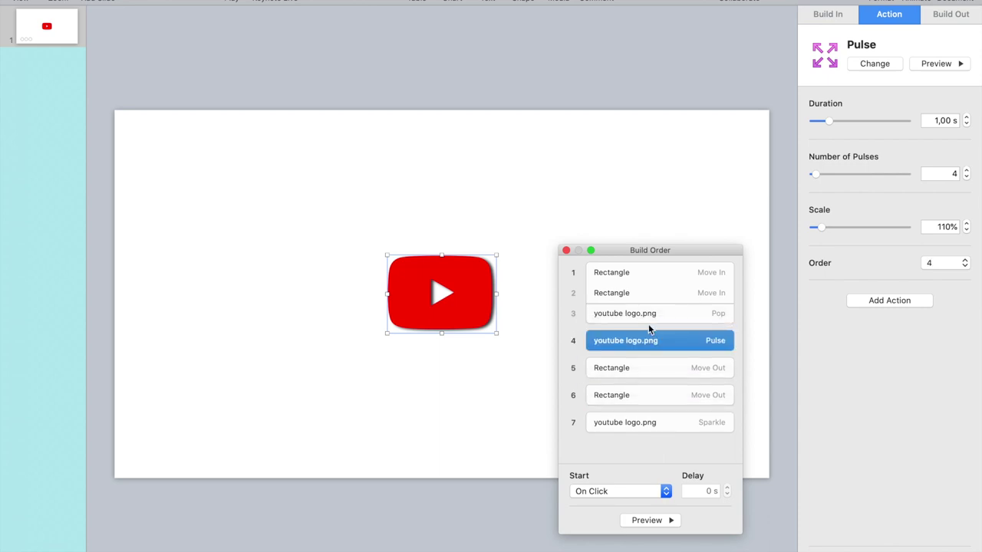
{"action": "left_click", "coordinate": [614, 492]}
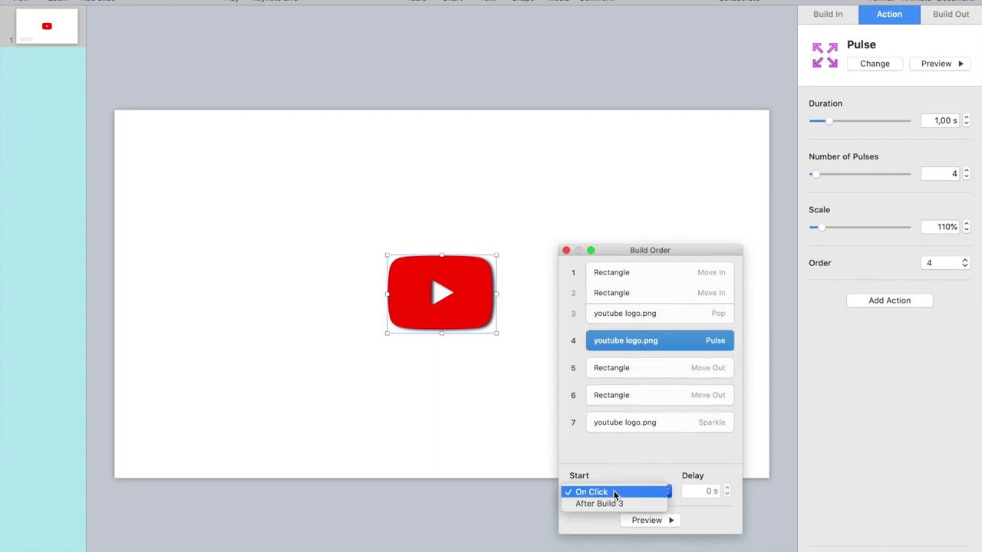
{"action": "left_click", "coordinate": [613, 504]}
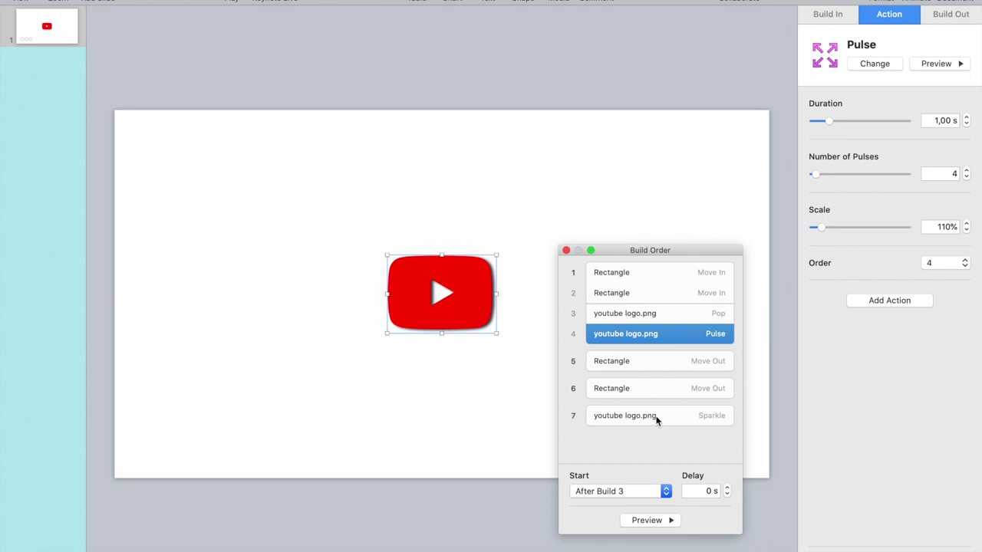
- Set the left rectangle's Move Out build to start After Build 4
{"action": "left_click", "coordinate": [661, 363]}
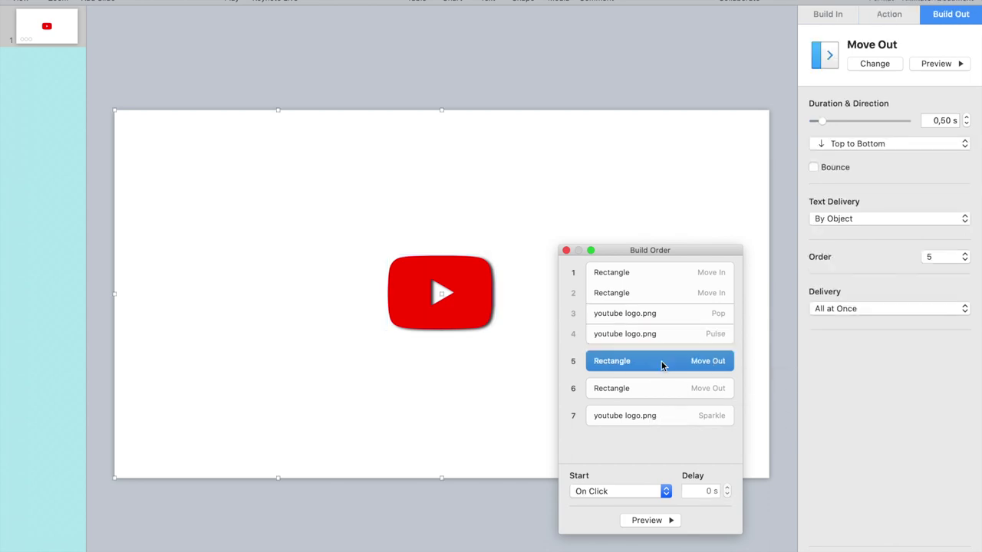
{"action": "left_click", "coordinate": [610, 494]}
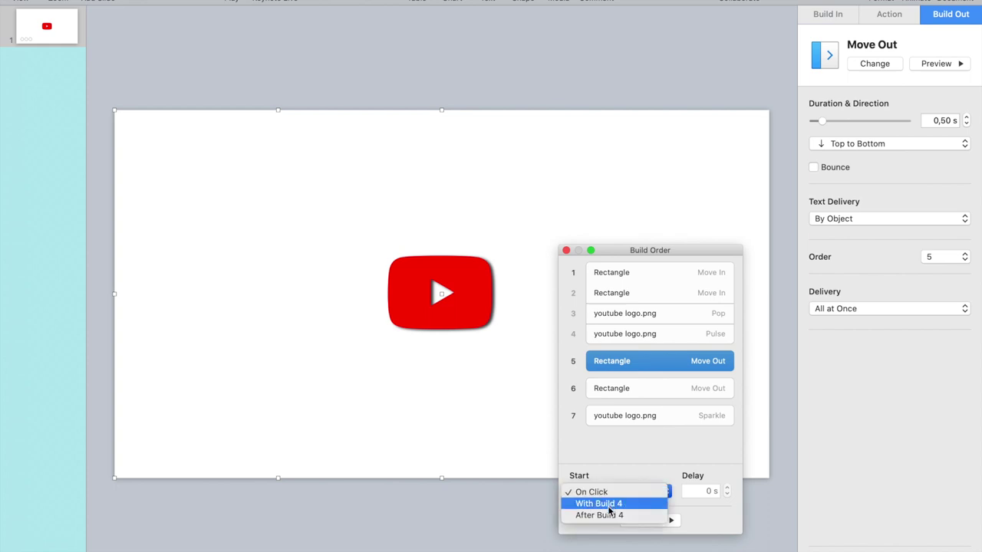
{"action": "left_click", "coordinate": [602, 516]}
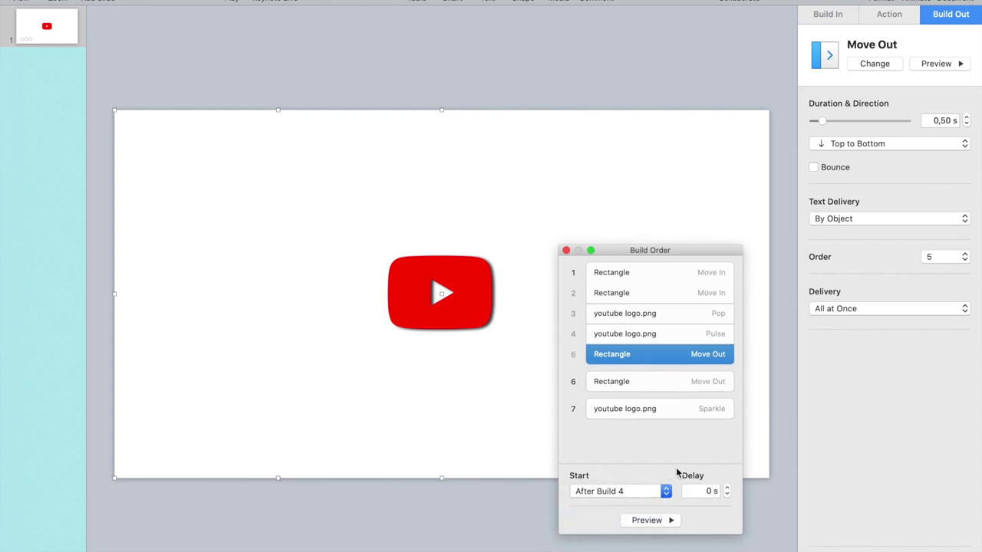
- Set the right rectangle's Move Out build to start With Build 5
{"action": "left_click", "coordinate": [649, 385]}
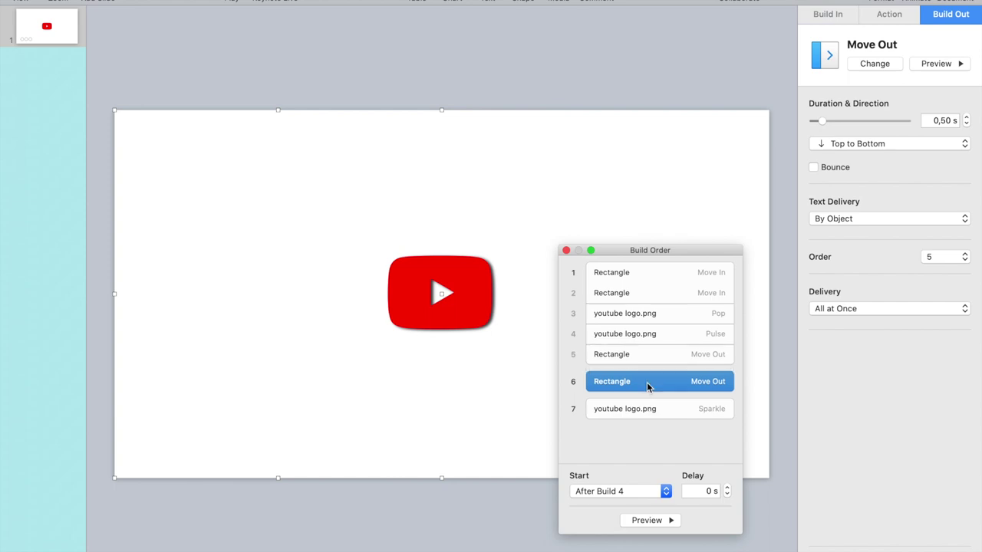
{"action": "left_click", "coordinate": [617, 489]}
{"action": "left_click", "coordinate": [613, 506]}
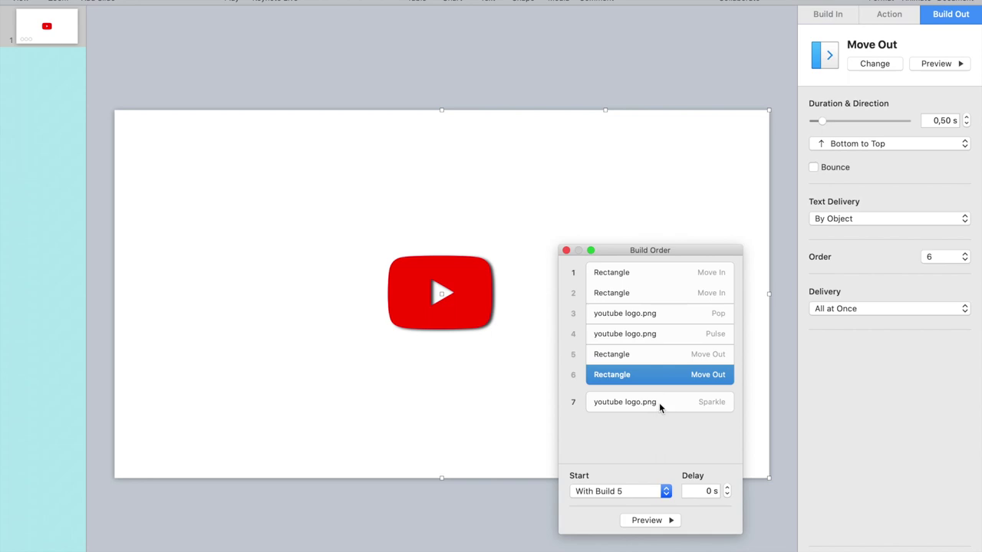
- Set the logo's Sparkle build to start After Build 6 and close the build order
{"action": "left_click", "coordinate": [659, 404]}
{"action": "left_click", "coordinate": [619, 494]}
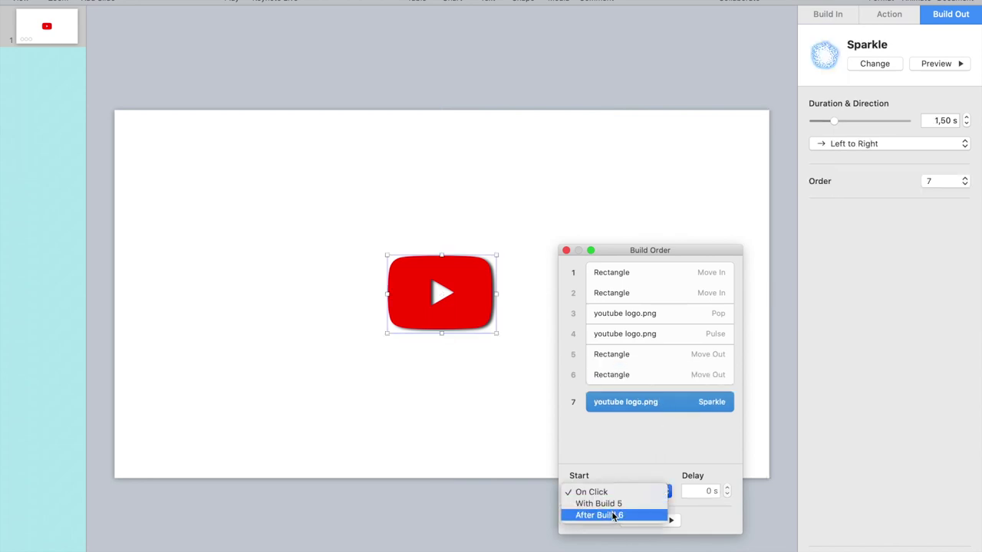
{"action": "left_click", "coordinate": [614, 516]}
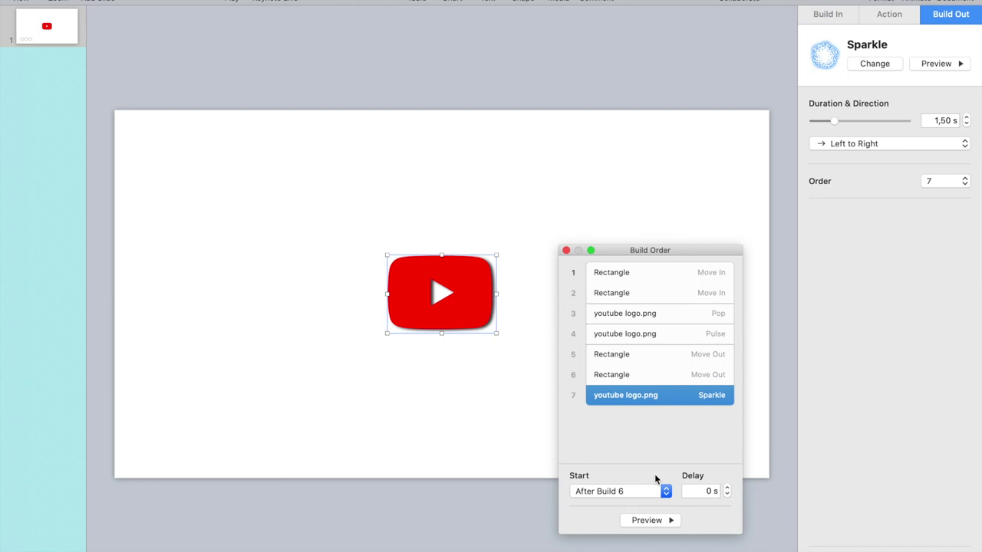
{"action": "left_click", "coordinate": [566, 251]}
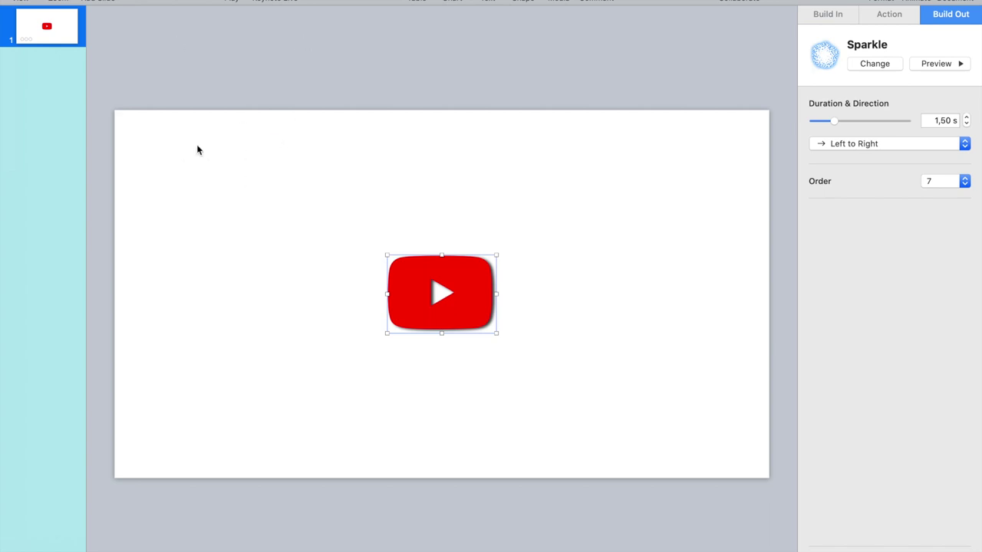
- Start exporting the presentation as a movie with a custom resolution of 1920 x 1080
{"action": "left_click", "coordinate": [104, 0]}
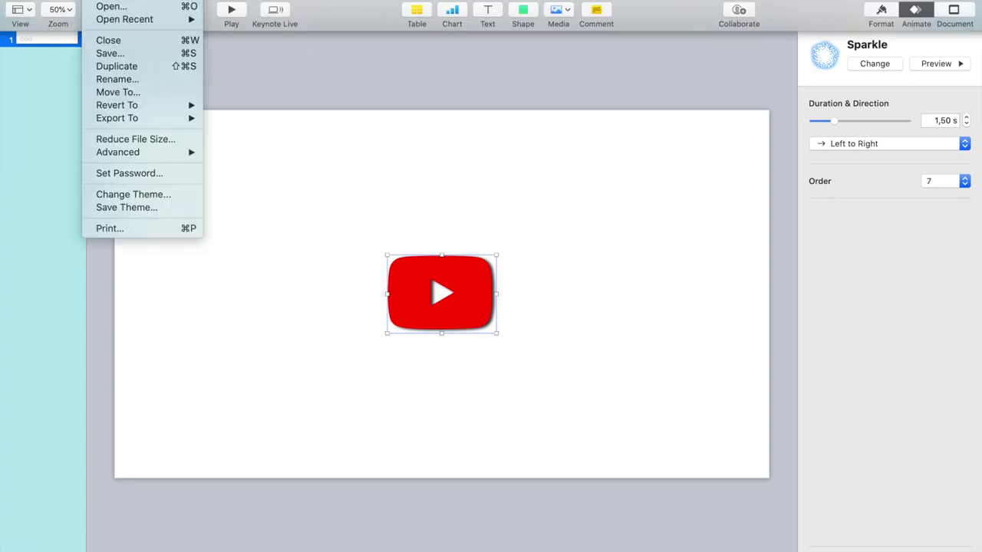
{"action": "mouse_move", "coordinate": [115, 121]}
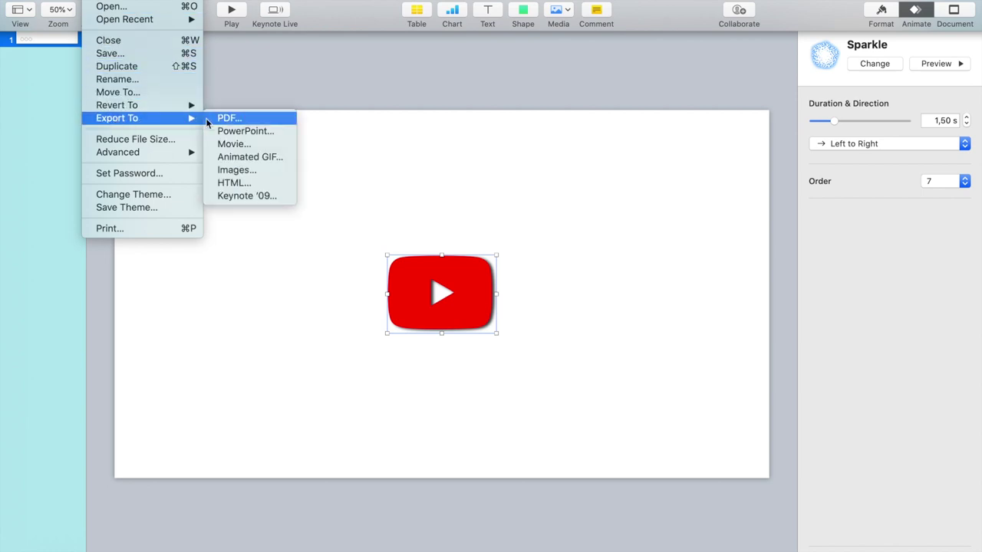
{"action": "left_click", "coordinate": [253, 146]}
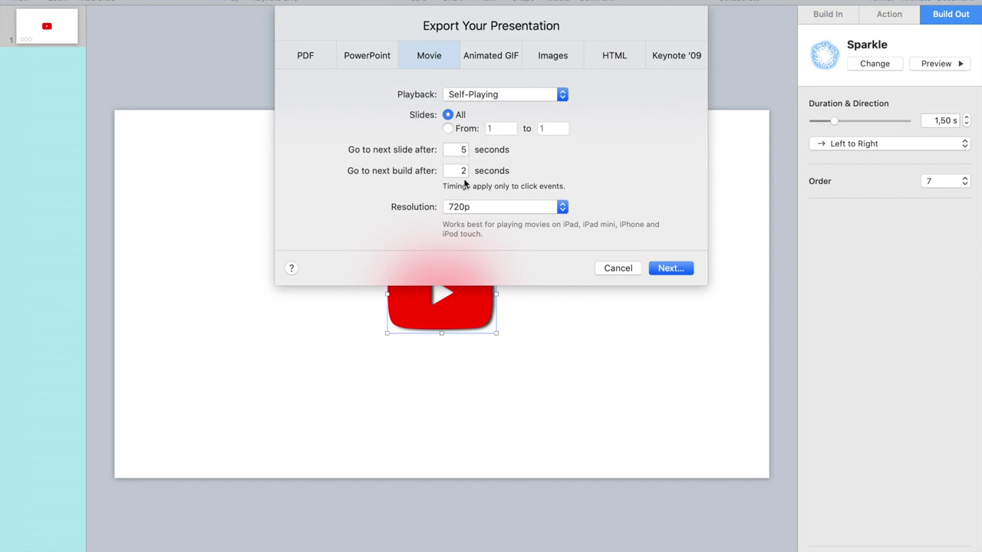
{"action": "left_click", "coordinate": [497, 212]}
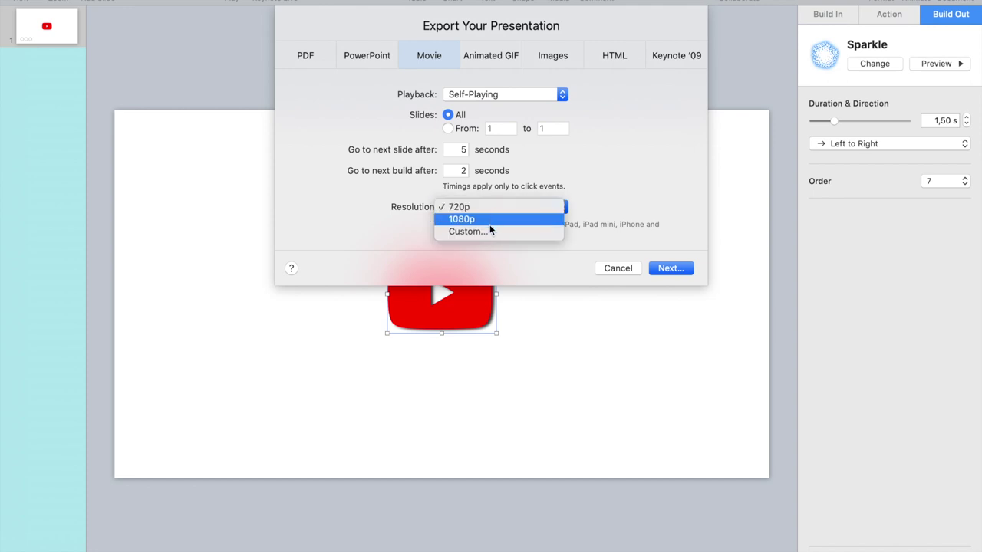
{"action": "left_click", "coordinate": [485, 229]}
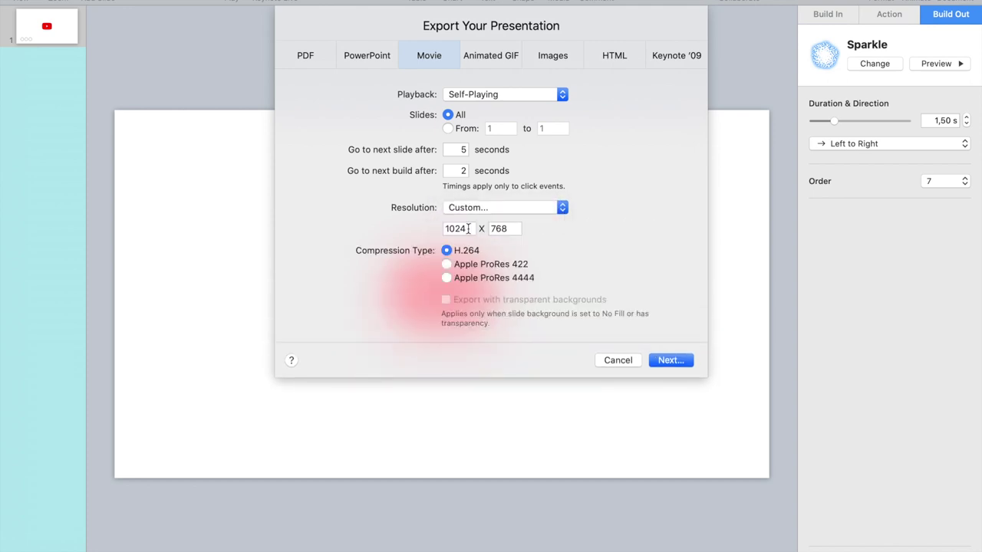
{"action": "double_click", "coordinate": [461, 228]}
{"action": "type", "text": "1920"}
{"action": "key", "text": "Tab"}
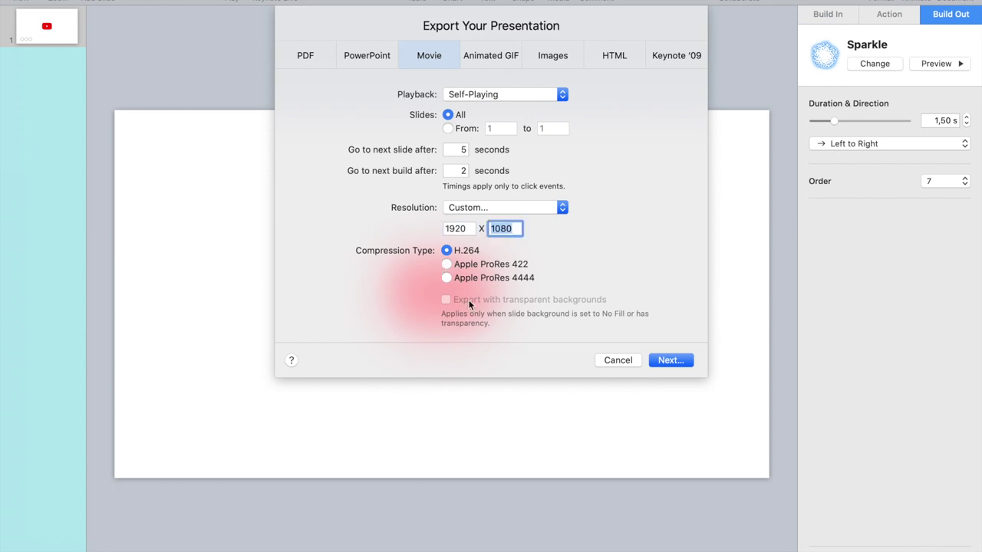
- Choose Apple ProRes 4444 compression and export the movie as "youtube stinger" in the tutorial folder
{"action": "left_click", "coordinate": [446, 264]}
{"action": "left_click", "coordinate": [447, 279]}
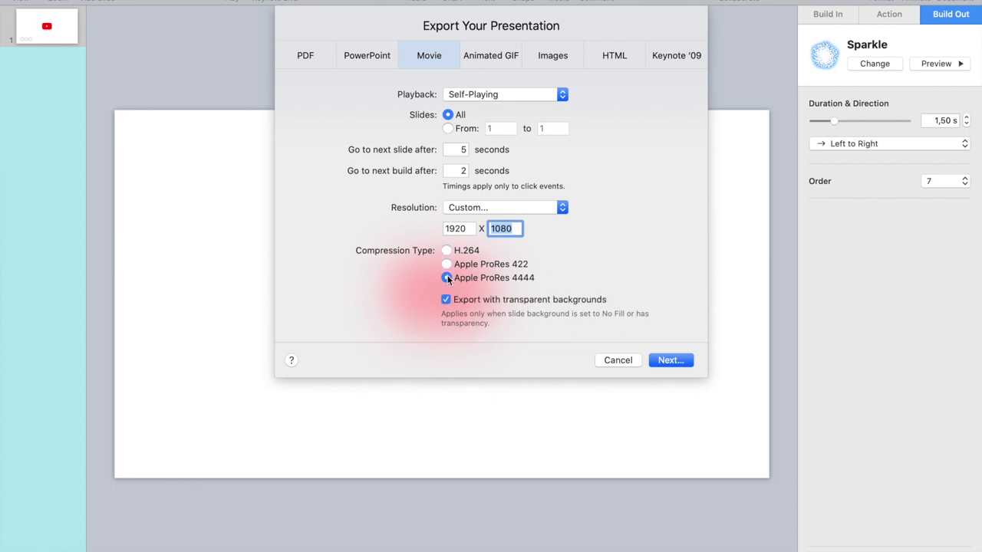
{"action": "left_click", "coordinate": [667, 361]}
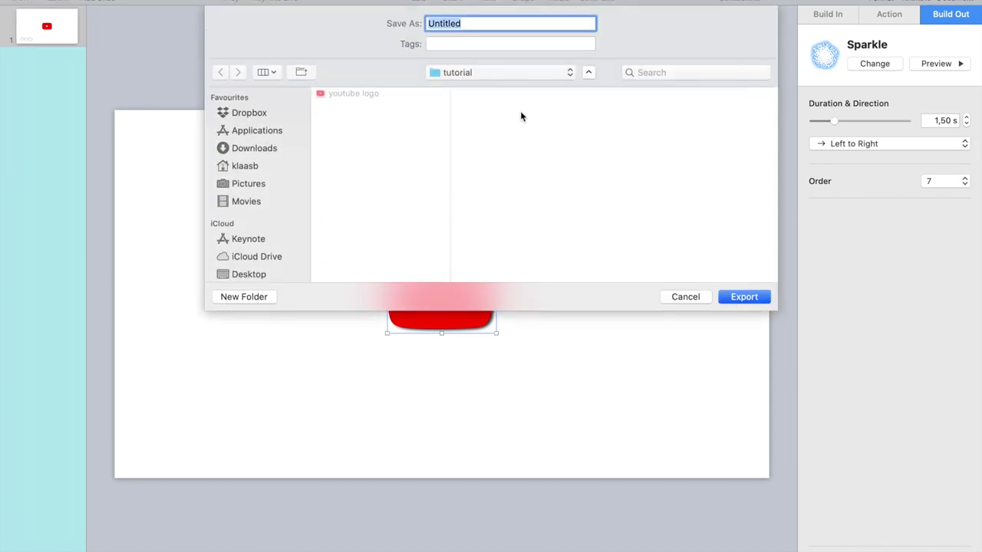
{"action": "type", "text": "youtube stinger"}
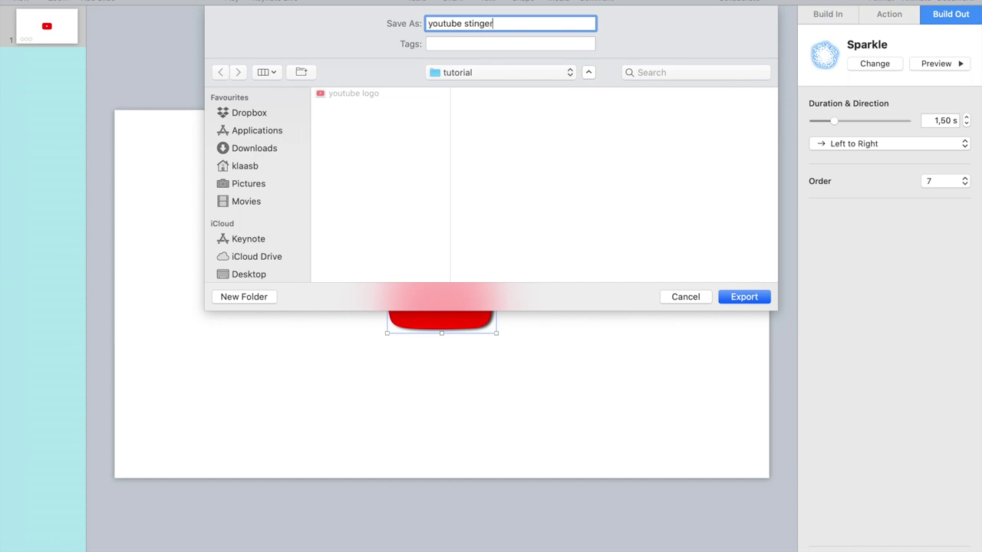
{"action": "left_click", "coordinate": [744, 298]}
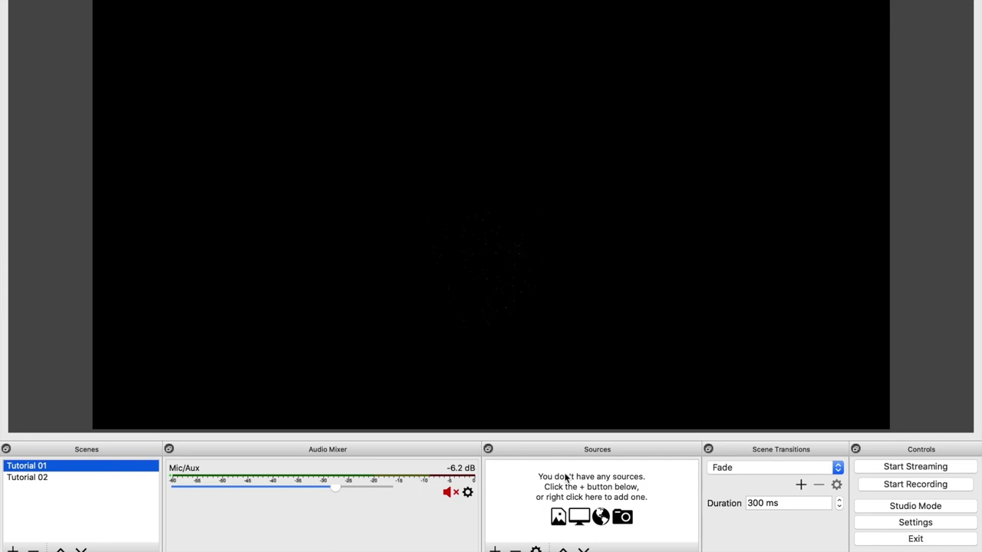
- Switch to OBS and add a new visible Color Source to the Tutorial 01 scene
{"action": "left_click", "coordinate": [495, 550]}
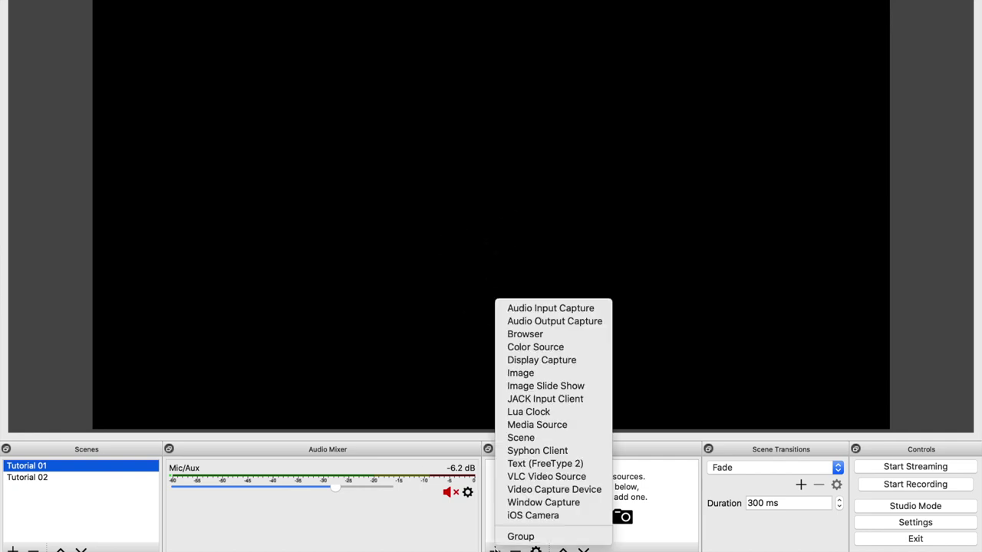
{"action": "left_click", "coordinate": [533, 348]}
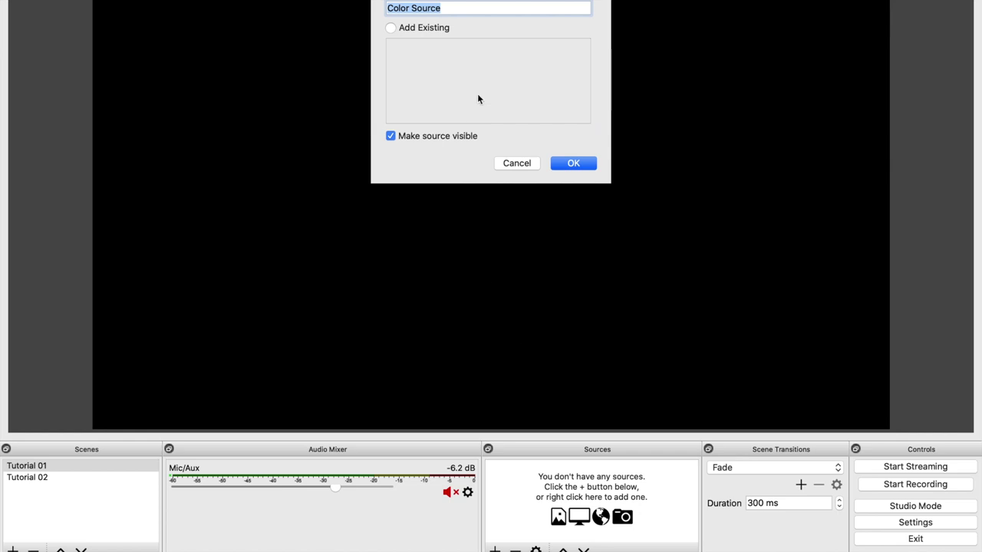
{"action": "left_click", "coordinate": [572, 164]}
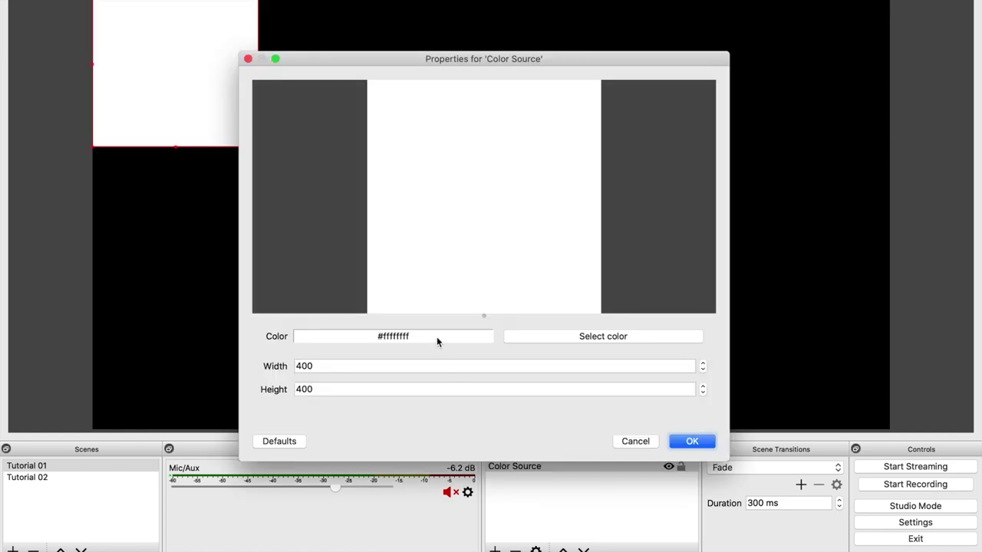
- Set the colour of Tutorial 01's Color Source to bright yellow (#ffff00)
{"action": "left_click", "coordinate": [571, 337]}
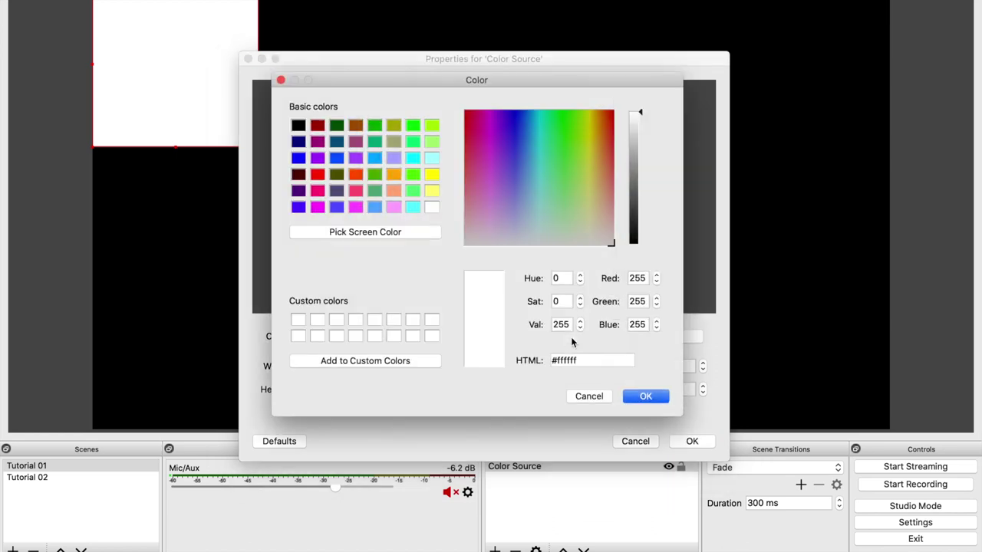
{"action": "left_click", "coordinate": [432, 191]}
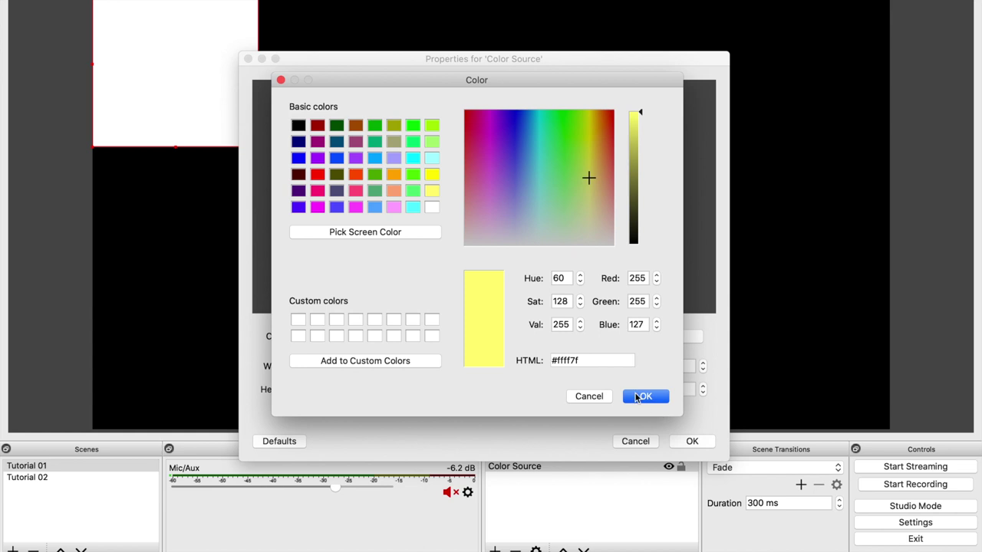
{"action": "left_click", "coordinate": [430, 175]}
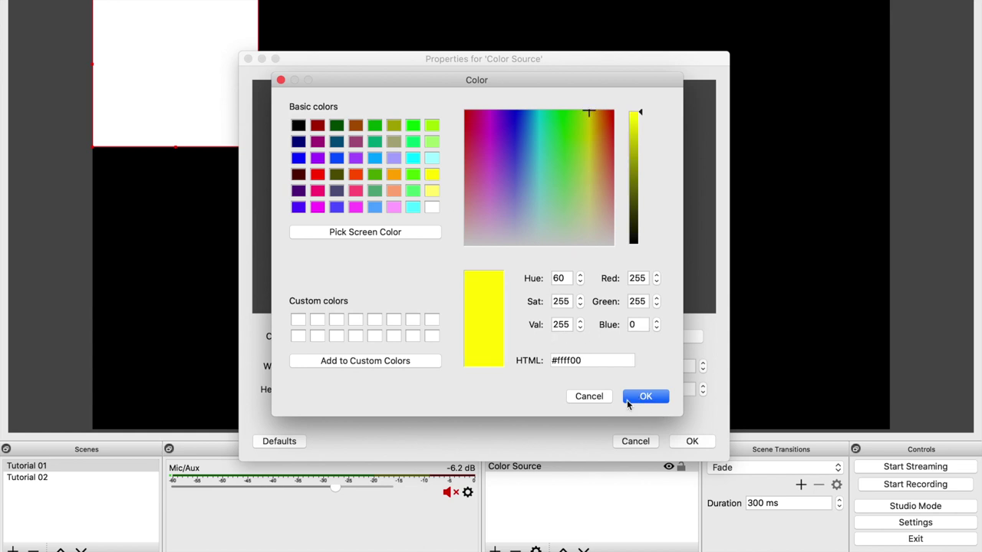
{"action": "left_click", "coordinate": [641, 396]}
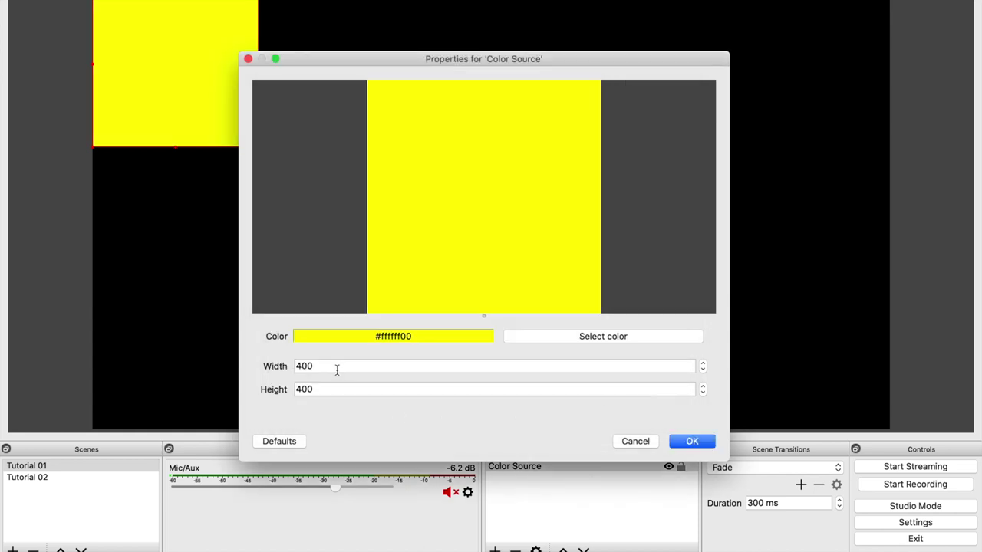
- Set the yellow source's width to 1920 and height to 1080, and accept its properties
{"action": "left_click_drag", "start_coordinate": [331, 366], "coordinate": [282, 371]}
{"action": "type", "text": "1920"}
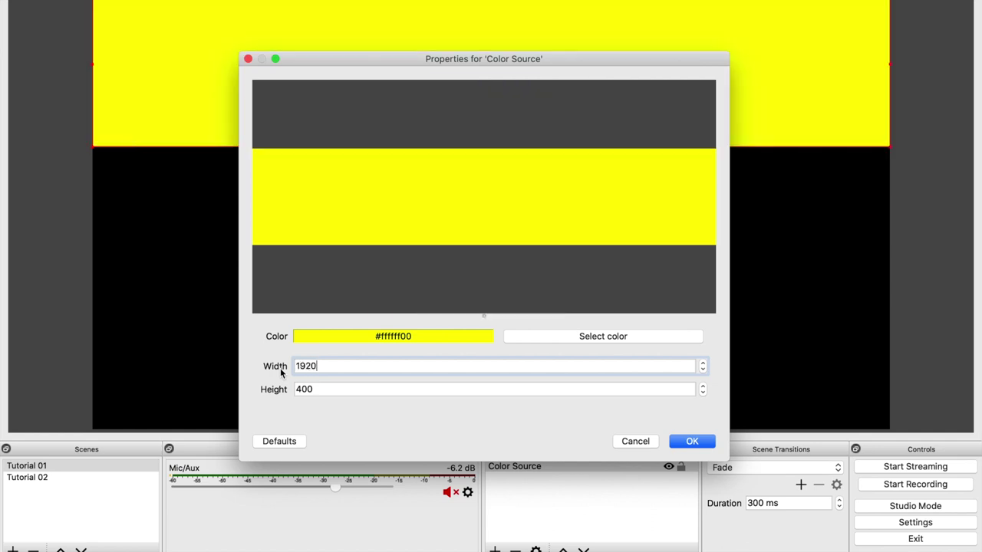
{"action": "key", "text": "Tab"}
{"action": "type", "text": "1080"}
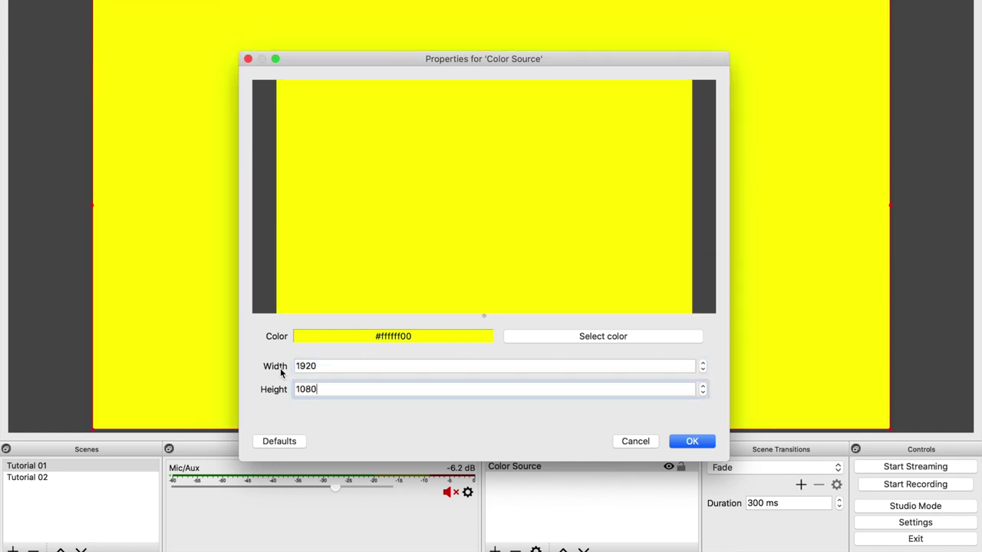
{"action": "left_click", "coordinate": [697, 443]}
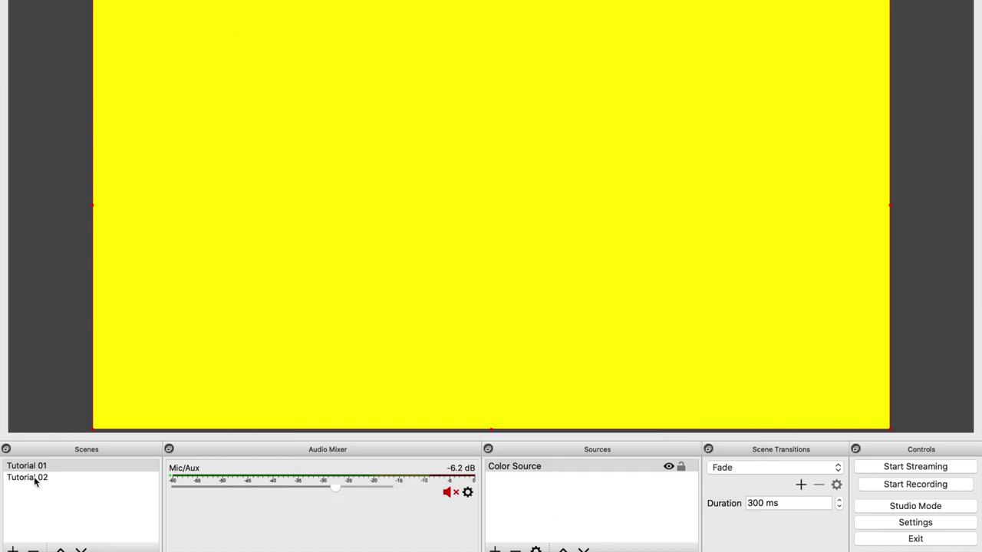
- Add a new Color Source named Color Source 2 to the Tutorial 02 scene
{"action": "left_click", "coordinate": [34, 478]}
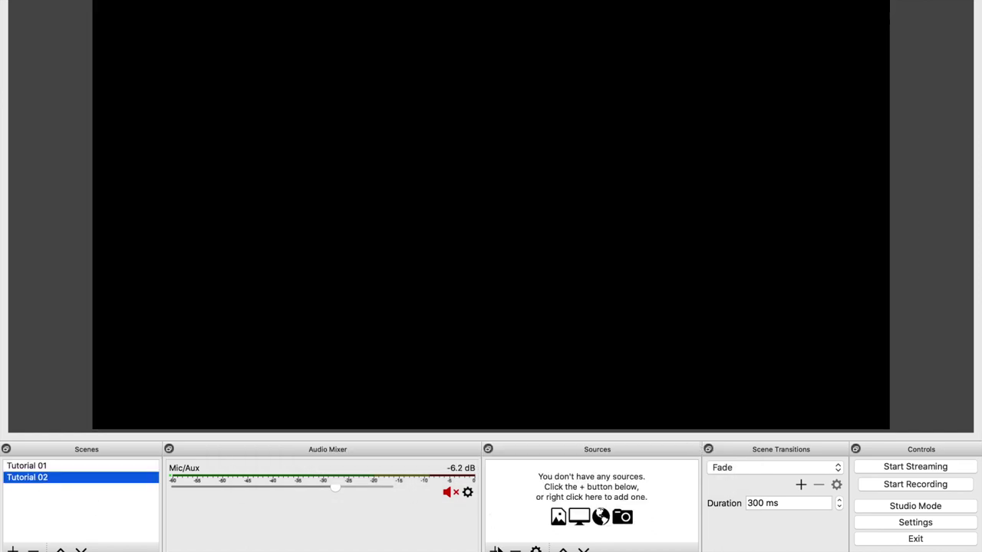
{"action": "left_click", "coordinate": [495, 549]}
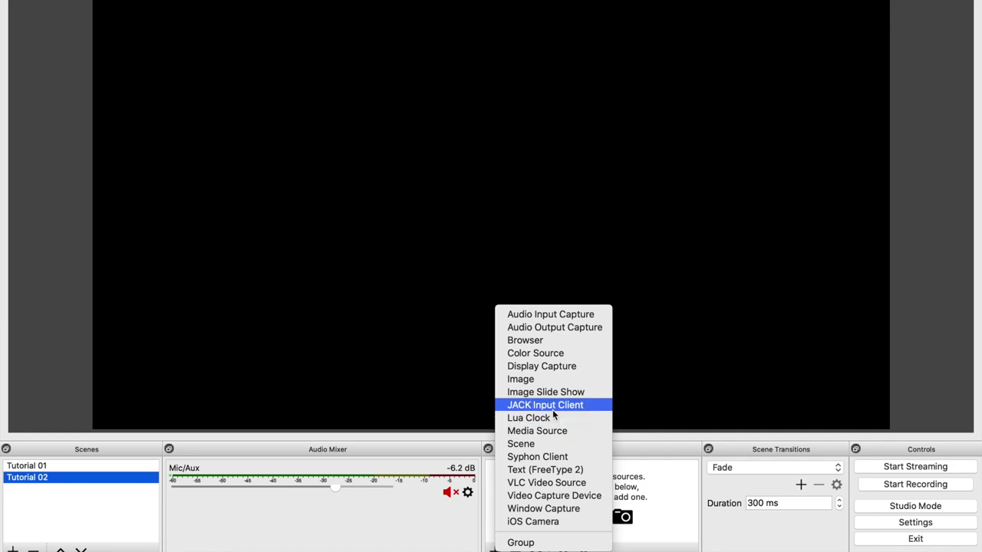
{"action": "left_click", "coordinate": [552, 353]}
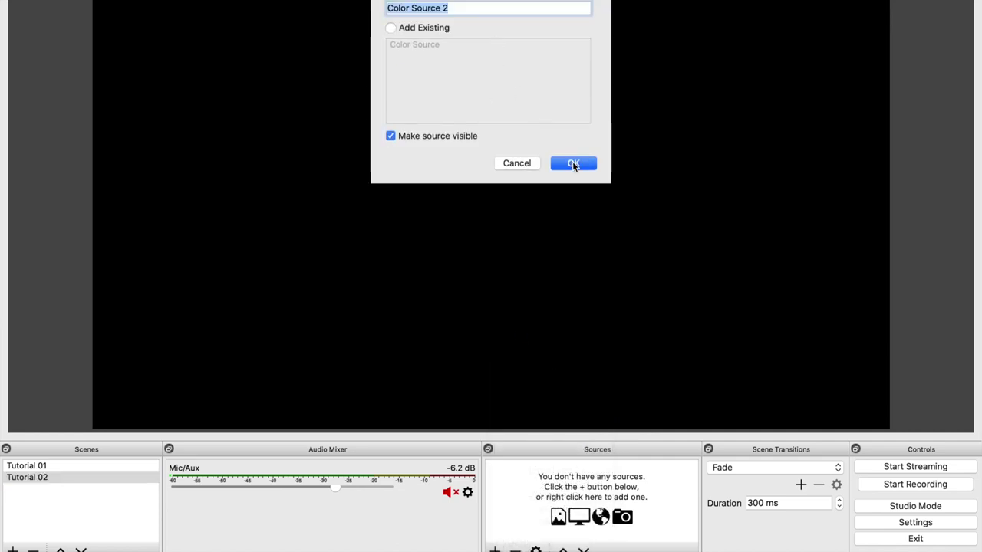
{"action": "left_click", "coordinate": [573, 163]}
- Set the colour of Color Source 2 to bright green (#55ff00)
{"action": "left_click", "coordinate": [602, 338]}
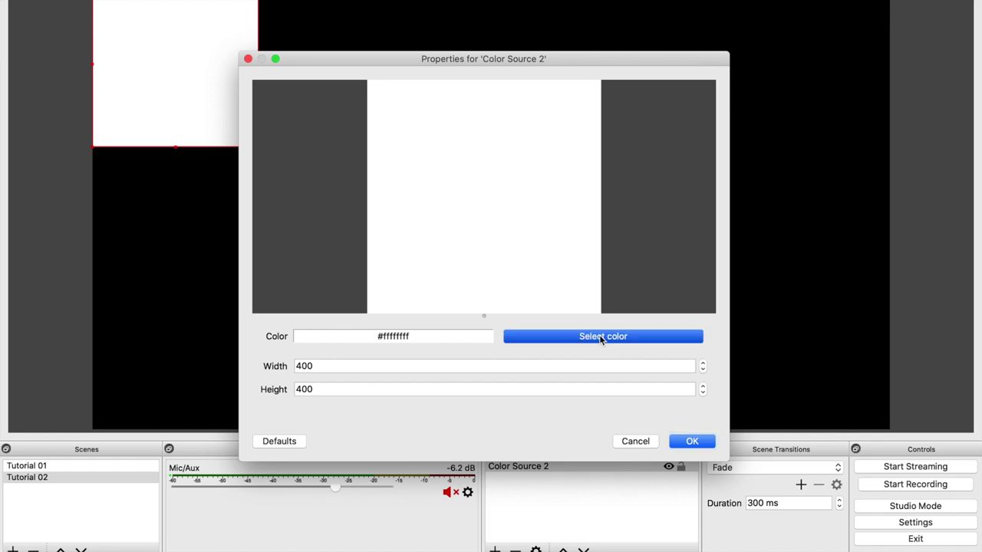
{"action": "left_click", "coordinate": [414, 176]}
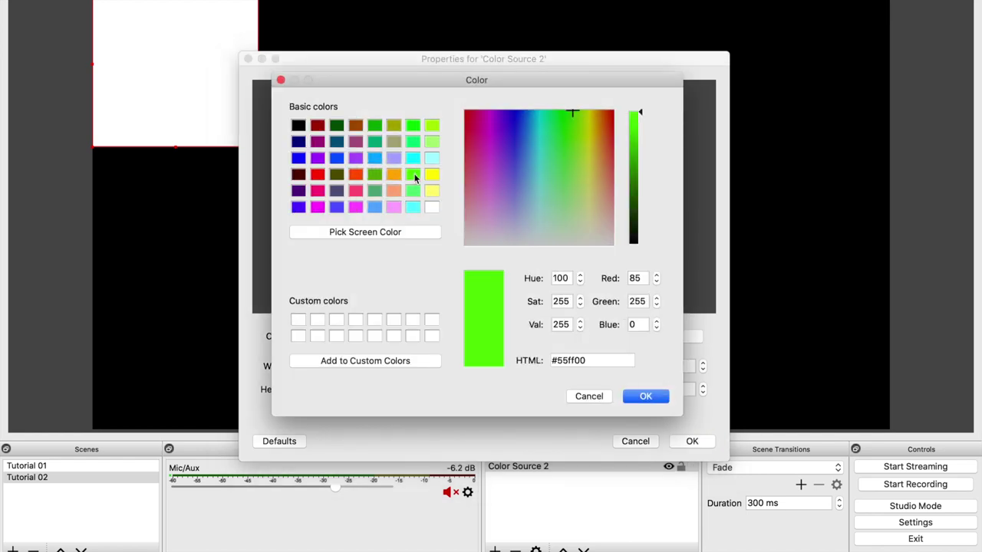
{"action": "left_click", "coordinate": [644, 397]}
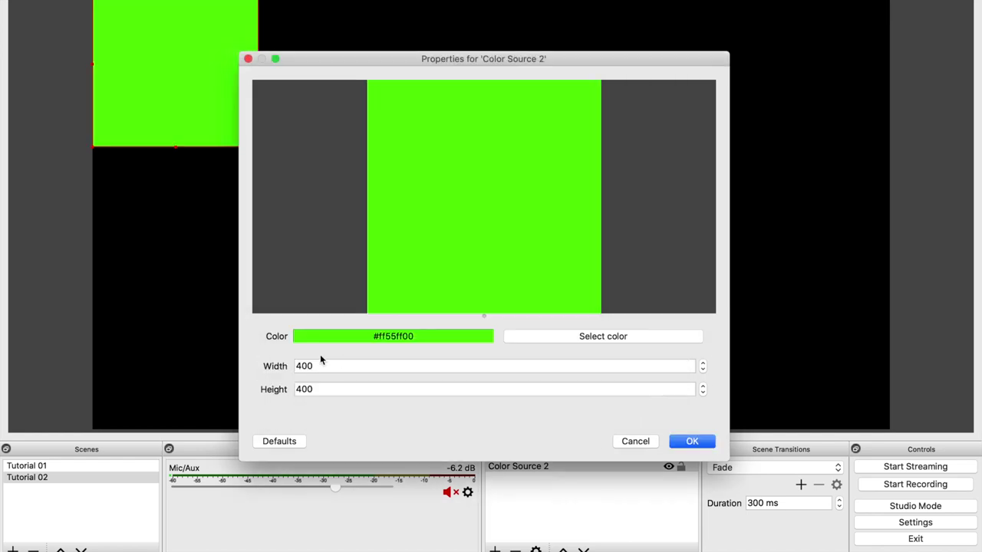
- Set the green source's width to 1920 and height to 1080, and accept its properties
{"action": "double_click", "coordinate": [325, 366]}
{"action": "type", "text": "1920"}
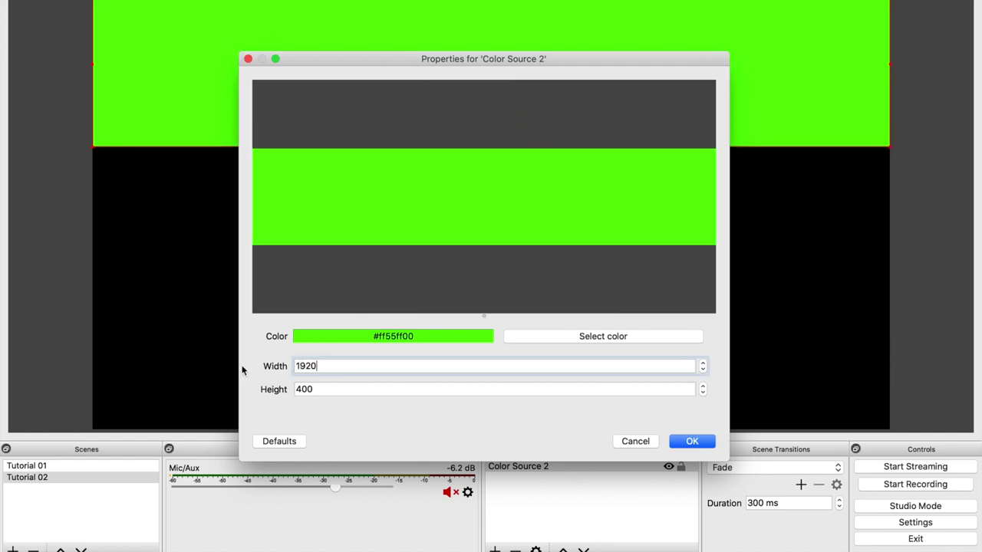
{"action": "key", "text": "Tab"}
{"action": "type", "text": "1080"}
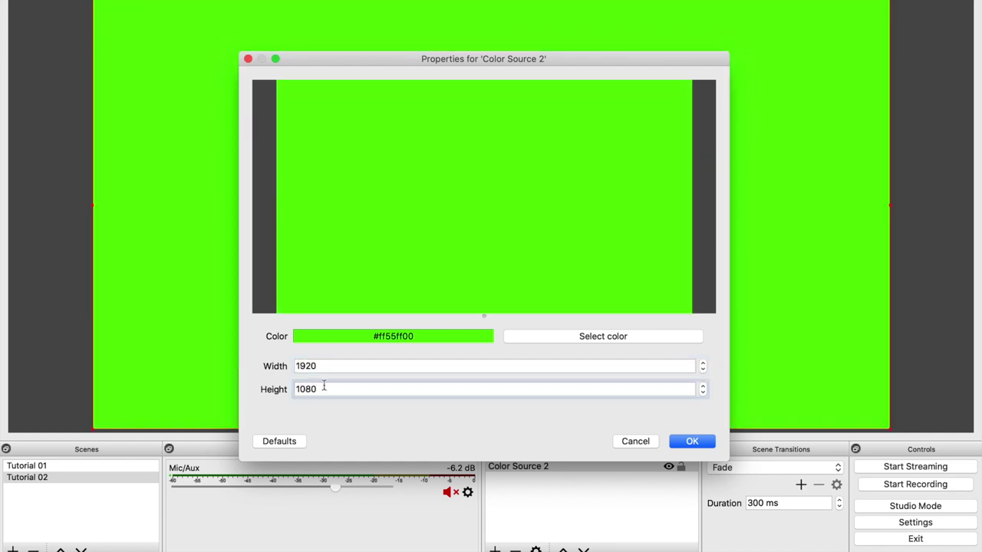
{"action": "left_click", "coordinate": [696, 443]}
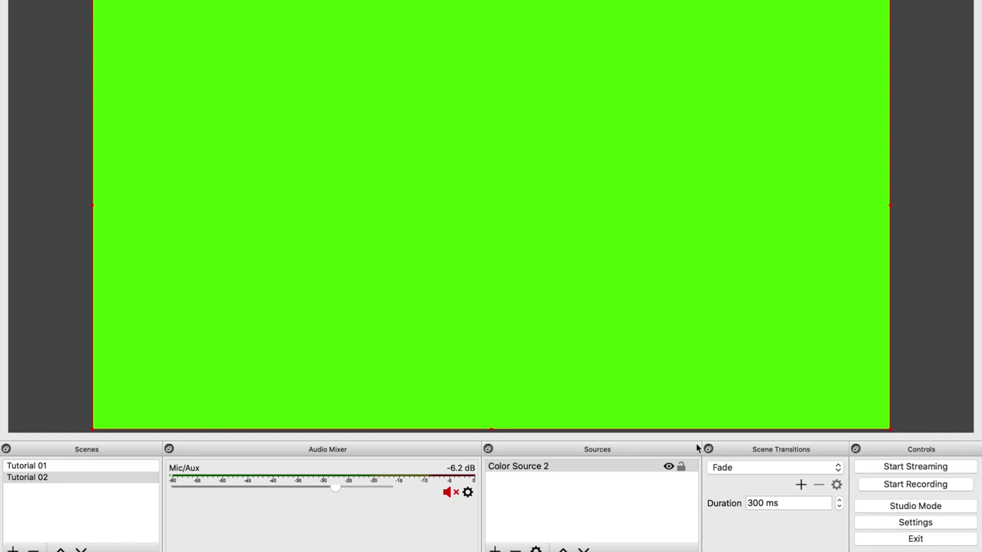
- Select the Tutorial 01 scene and add a new Stinger transition named YouTube Stinger
{"action": "left_click", "coordinate": [107, 467]}
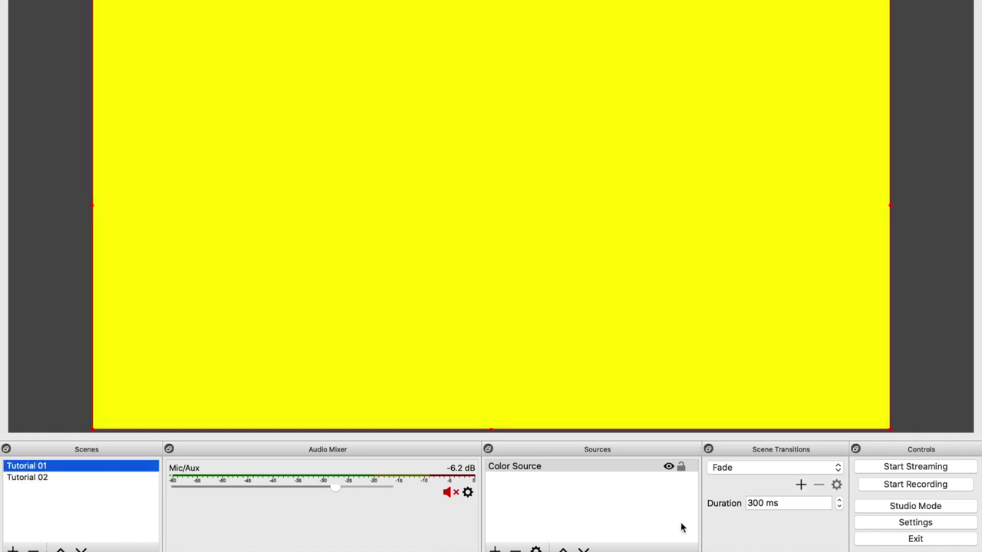
{"action": "left_click", "coordinate": [801, 486]}
{"action": "left_click", "coordinate": [827, 522]}
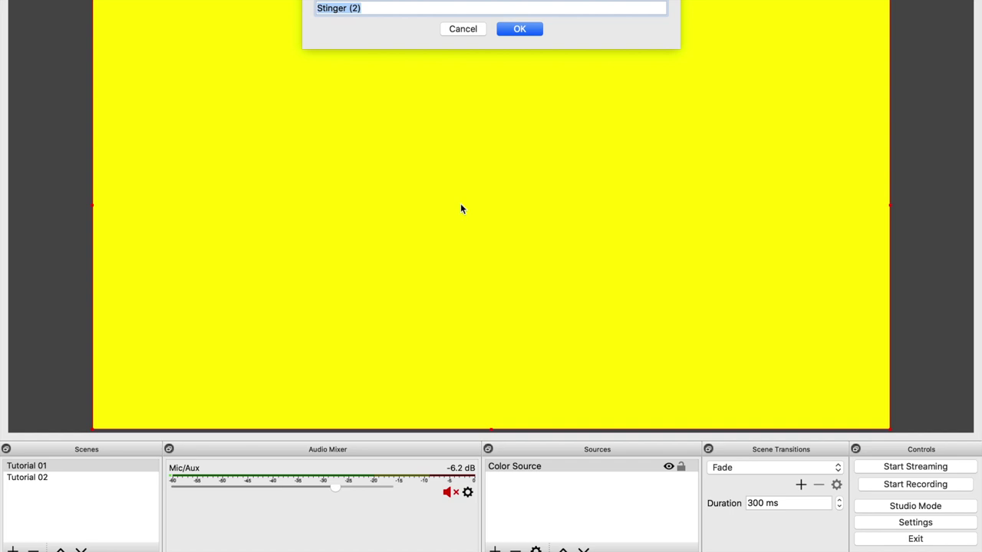
{"action": "type", "text": "Youtu"}
{"action": "key", "text": "BackSpace"}
{"action": "key", "text": "BackSpace"}
{"action": "key", "text": "BackSpace"}
{"action": "type", "text": "ube Stinger"}
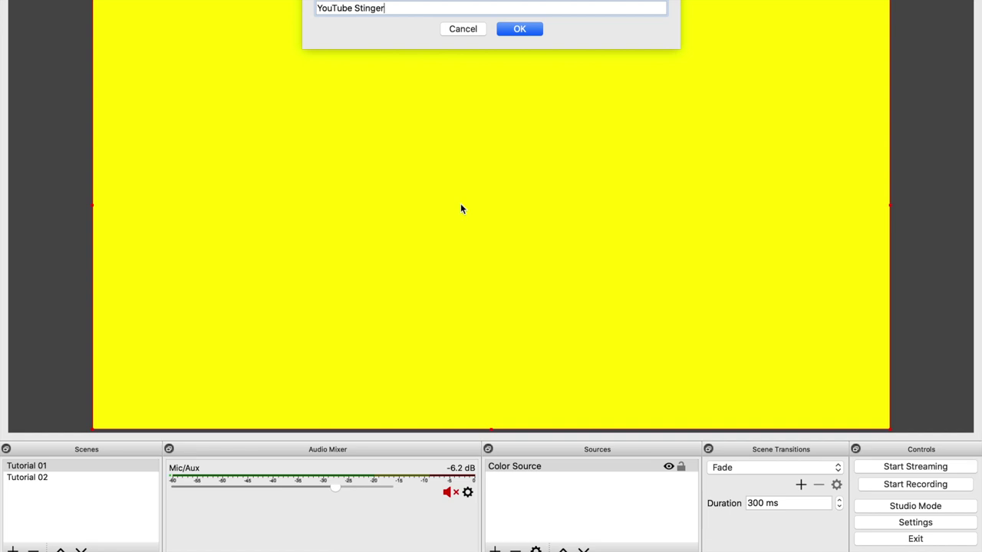
{"action": "key", "text": "Return"}
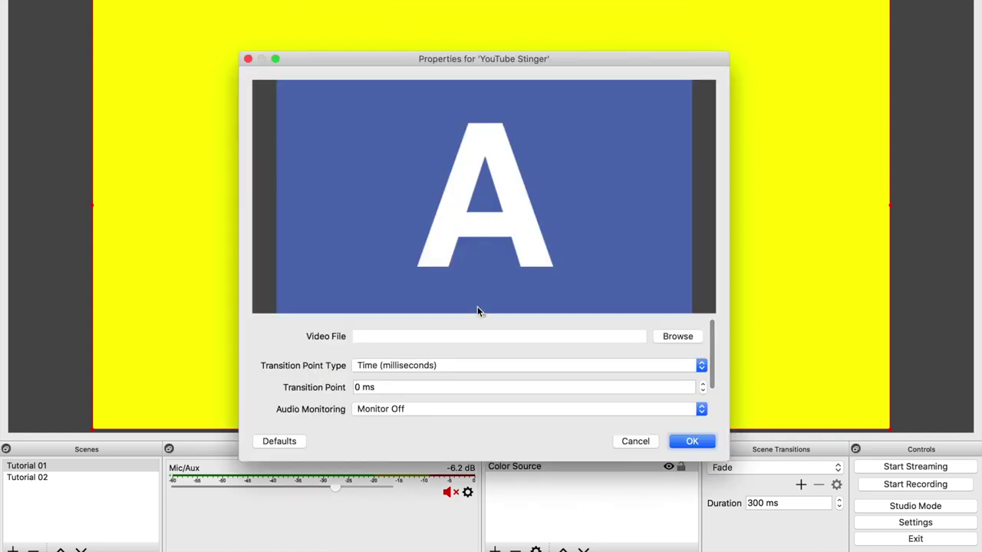
- Load the youtube stinger movie from the Desktop's tutorial folder as the transition's video file
{"action": "left_click", "coordinate": [678, 337]}
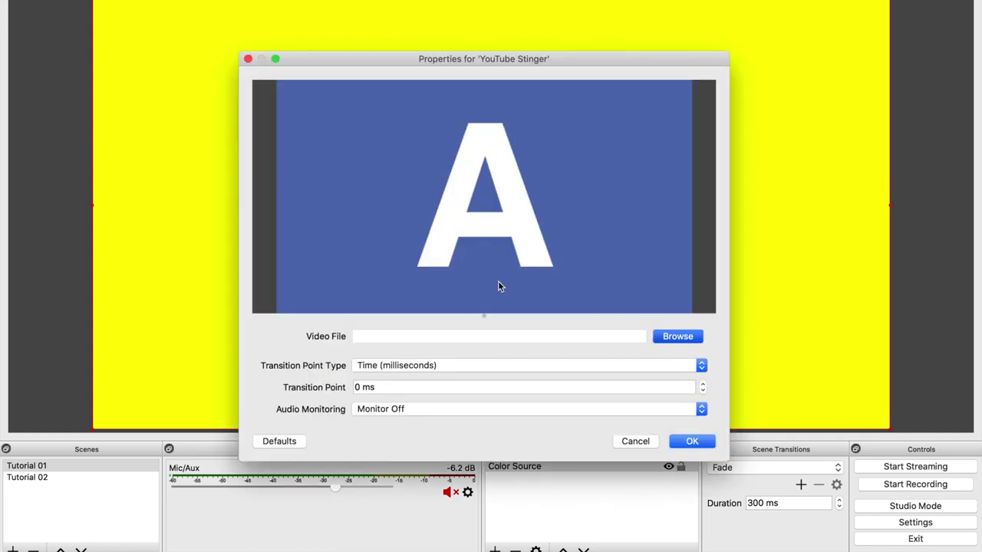
{"action": "left_click", "coordinate": [686, 341]}
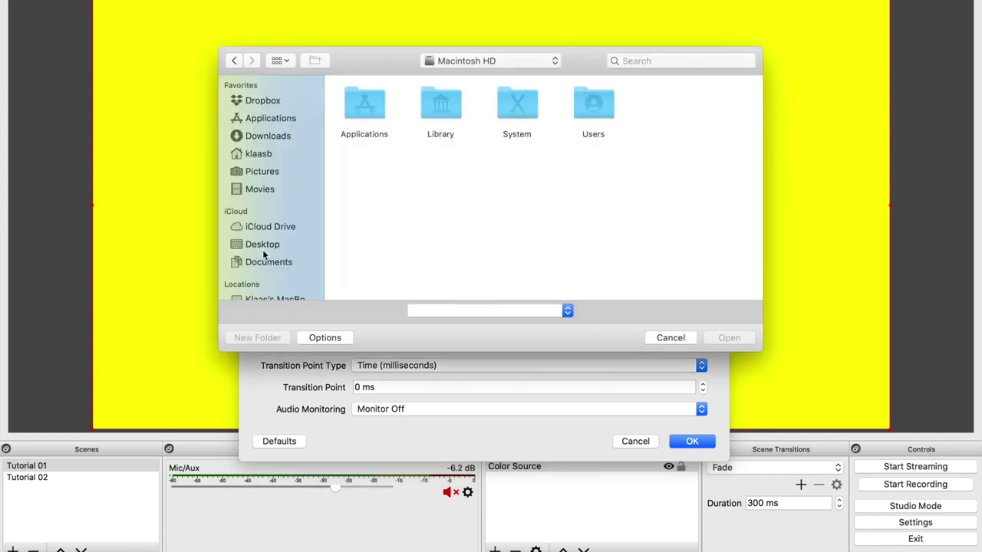
{"action": "left_click", "coordinate": [264, 246]}
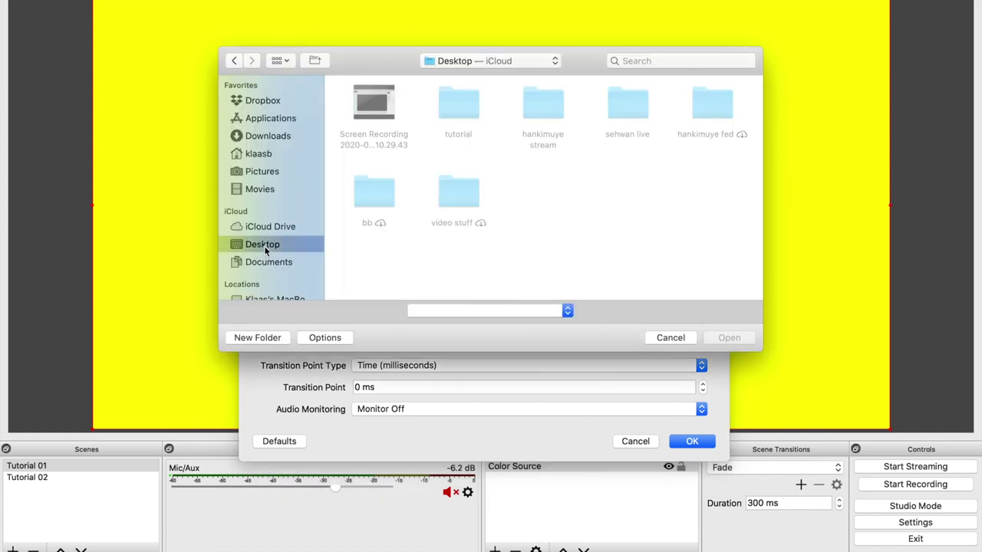
{"action": "double_click", "coordinate": [466, 115]}
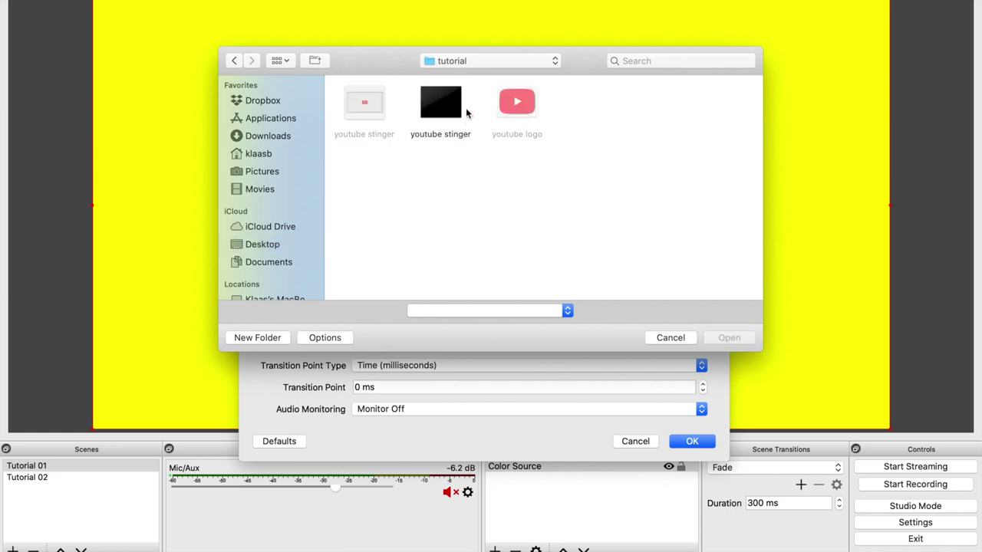
{"action": "left_click", "coordinate": [451, 115]}
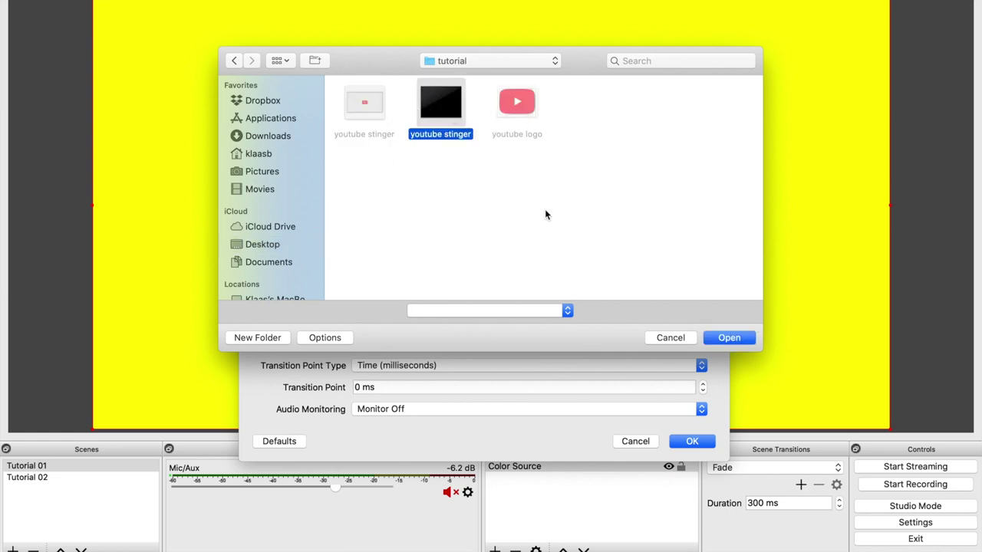
{"action": "left_click", "coordinate": [730, 338]}
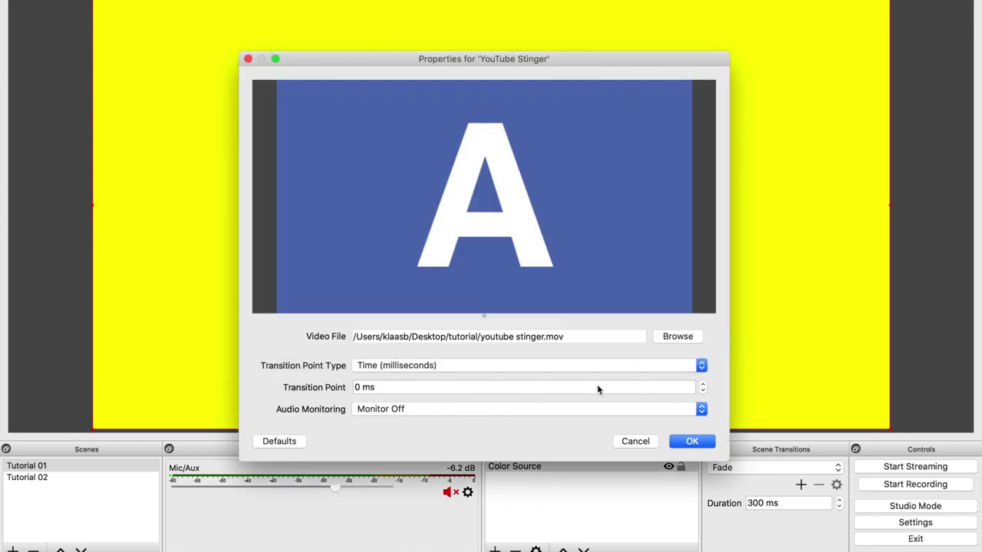
- Preview the stinger transition with its default transition point
{"action": "scroll", "coordinate": [598, 389], "scroll_direction": "down", "scroll_amount": 3}
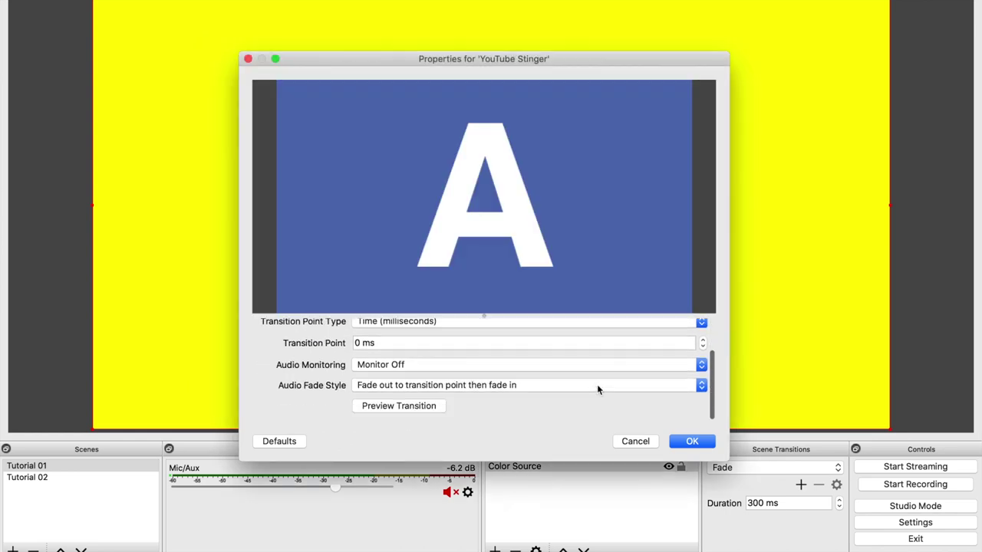
{"action": "left_click", "coordinate": [422, 408]}
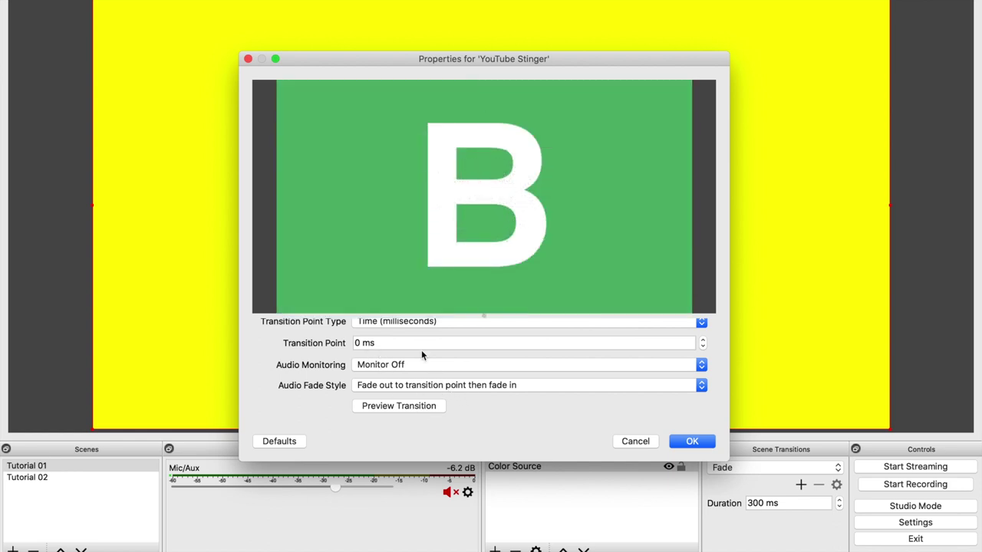
{"action": "scroll", "coordinate": [428, 351], "scroll_direction": "up", "scroll_amount": 3}
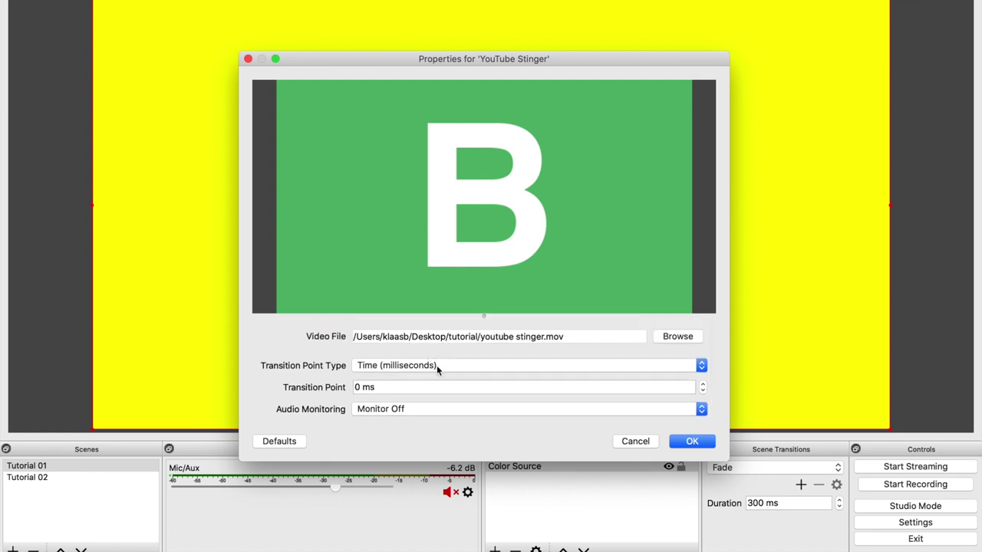
- Change the transition point type to Frame, set the transition point to frame 10, and preview the transition
{"action": "left_click", "coordinate": [424, 367]}
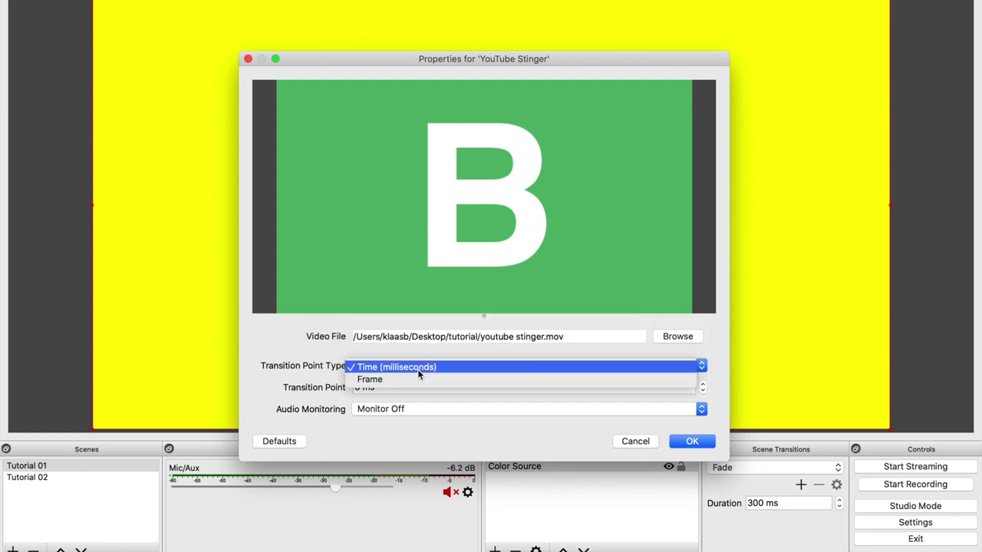
{"action": "left_click", "coordinate": [416, 376]}
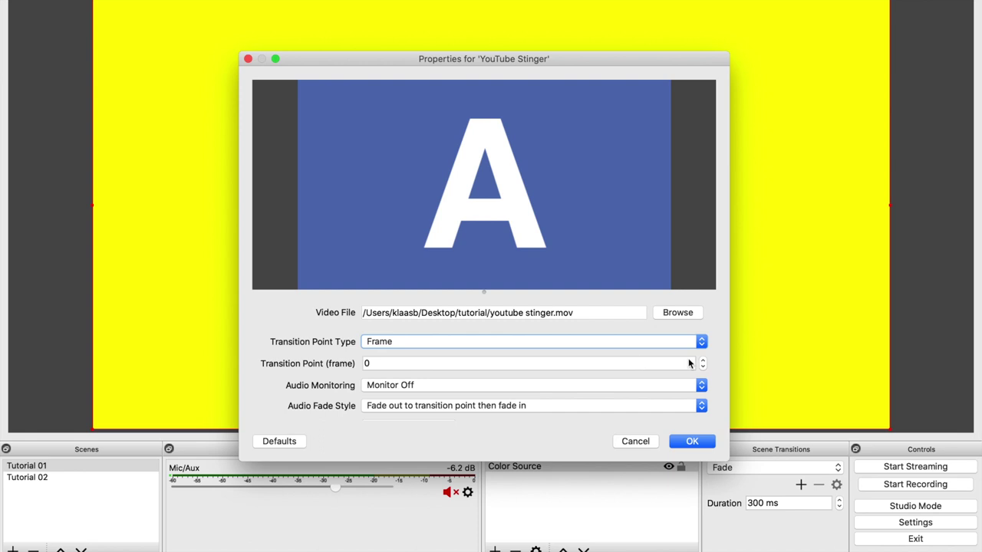
{"action": "left_click", "coordinate": [703, 361]}
{"action": "left_click", "coordinate": [703, 360]}
{"action": "left_click", "coordinate": [702, 361]}
{"action": "left_click", "coordinate": [702, 360]}
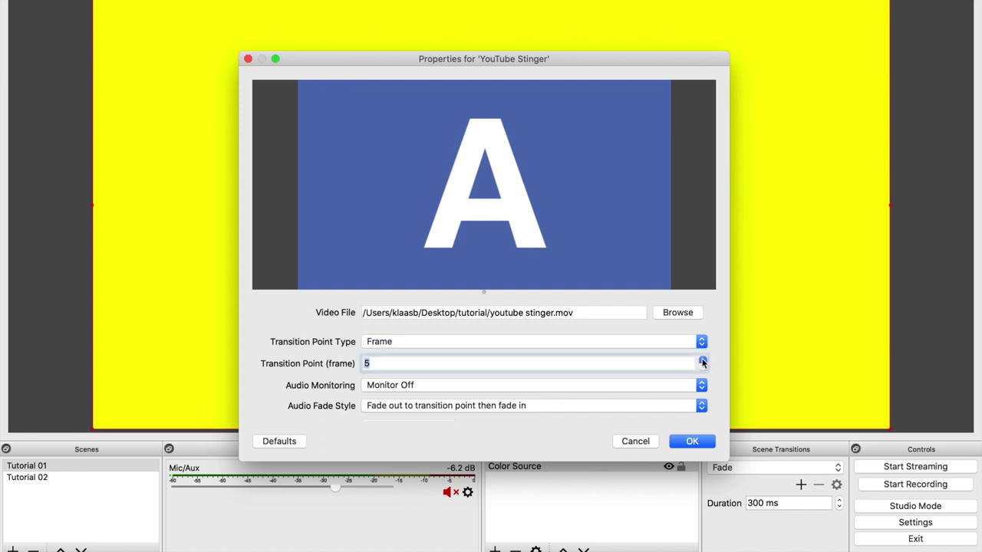
{"action": "left_click", "coordinate": [703, 361]}
{"action": "left_click", "coordinate": [702, 360]}
{"action": "left_click", "coordinate": [703, 360]}
{"action": "left_click", "coordinate": [702, 361]}
{"action": "scroll", "coordinate": [624, 392], "scroll_direction": "down", "scroll_amount": 2}
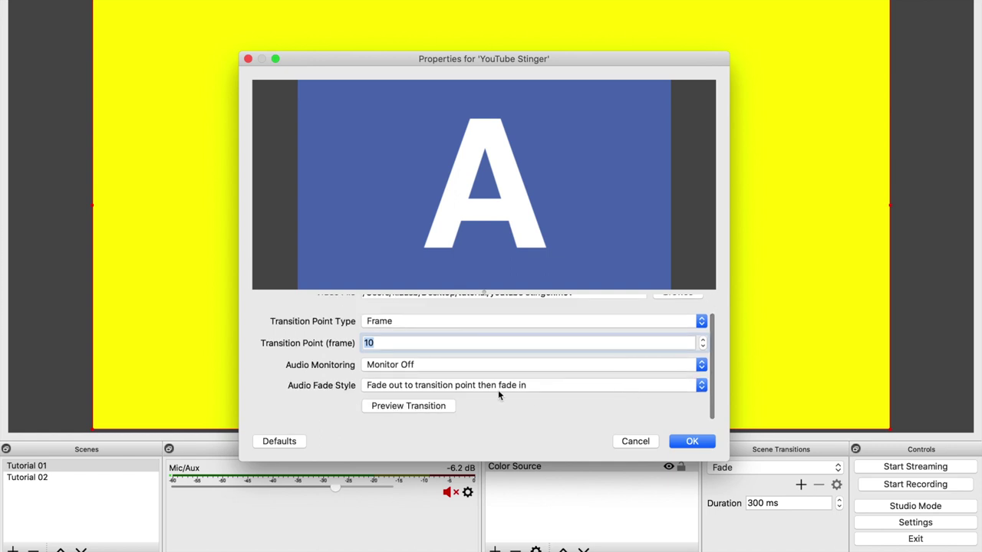
{"action": "left_click", "coordinate": [431, 407]}
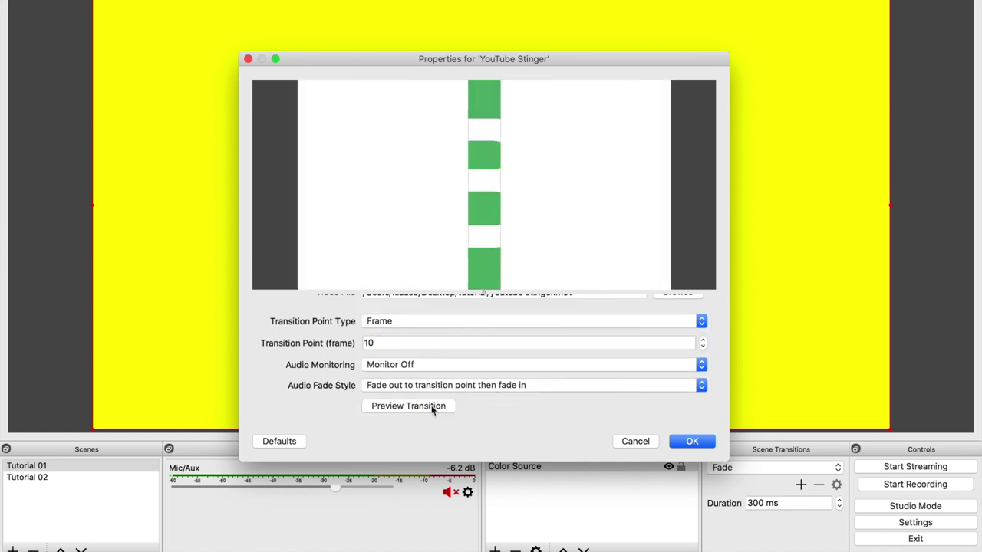
- Raise the transition point to frame 13 and preview the stinger again
{"action": "left_click", "coordinate": [702, 342]}
{"action": "left_click", "coordinate": [703, 341]}
{"action": "left_click", "coordinate": [703, 341]}
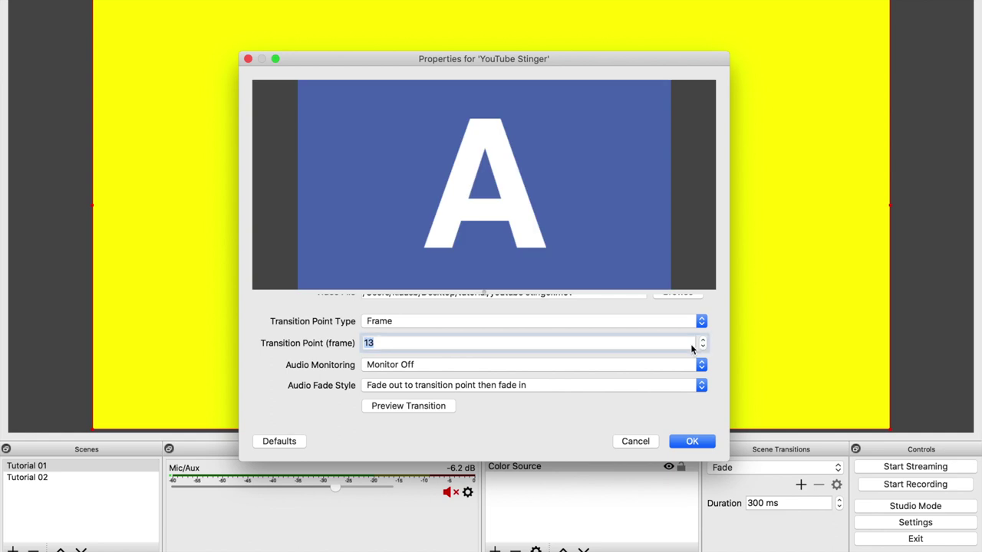
{"action": "left_click", "coordinate": [408, 408]}
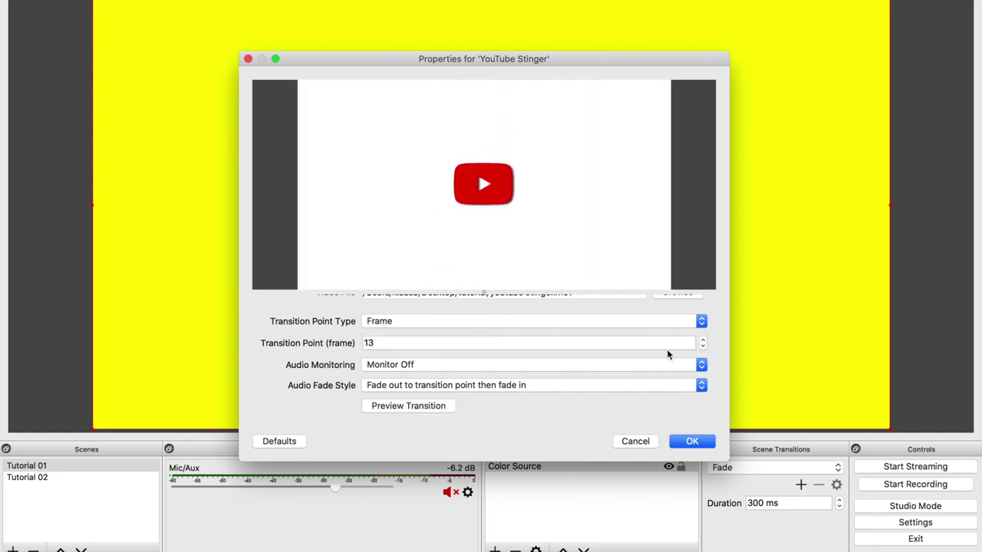
- Raise the transition point to frame 15 and replay the transition preview
{"action": "left_click", "coordinate": [702, 340]}
{"action": "left_click", "coordinate": [703, 340]}
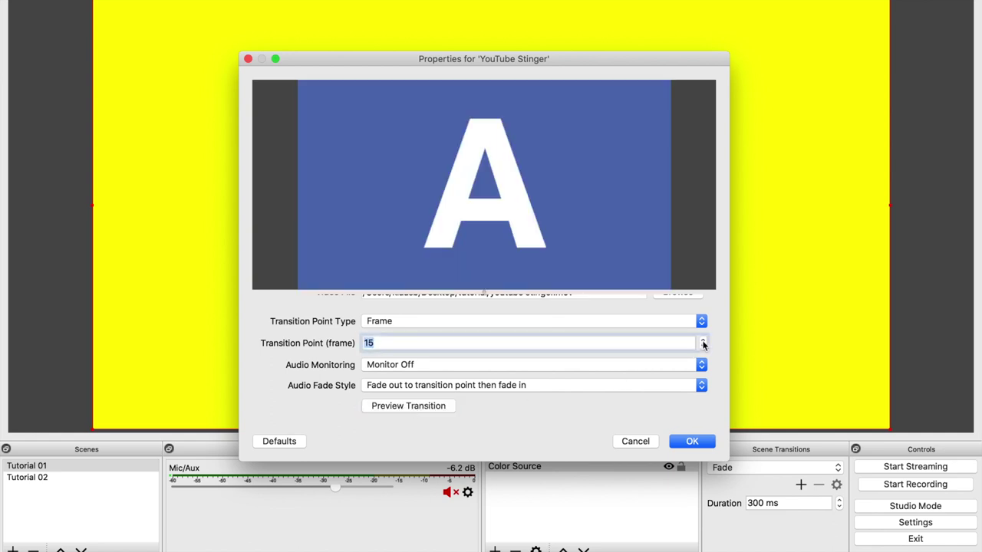
{"action": "left_click", "coordinate": [429, 407]}
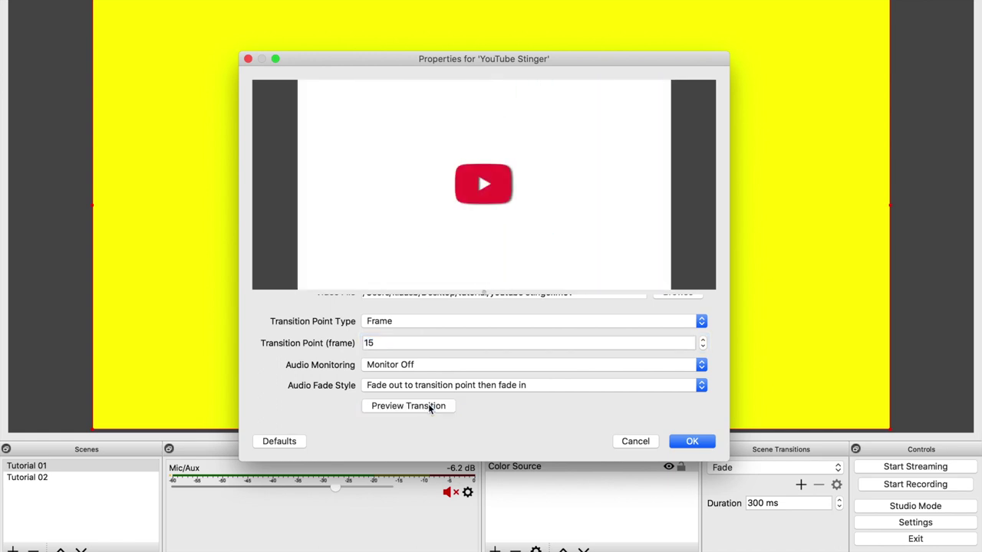
- Set the transition point to frame 20, preview the result, and accept the stinger's properties
{"action": "left_click", "coordinate": [703, 340]}
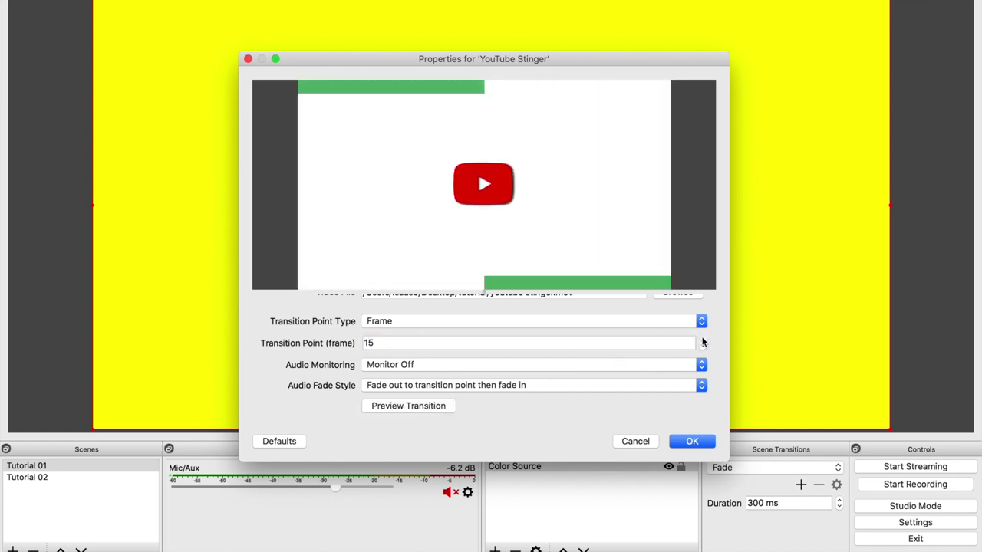
{"action": "left_click", "coordinate": [703, 340]}
{"action": "left_click", "coordinate": [703, 340]}
{"action": "left_click", "coordinate": [703, 340]}
{"action": "left_click", "coordinate": [703, 340]}
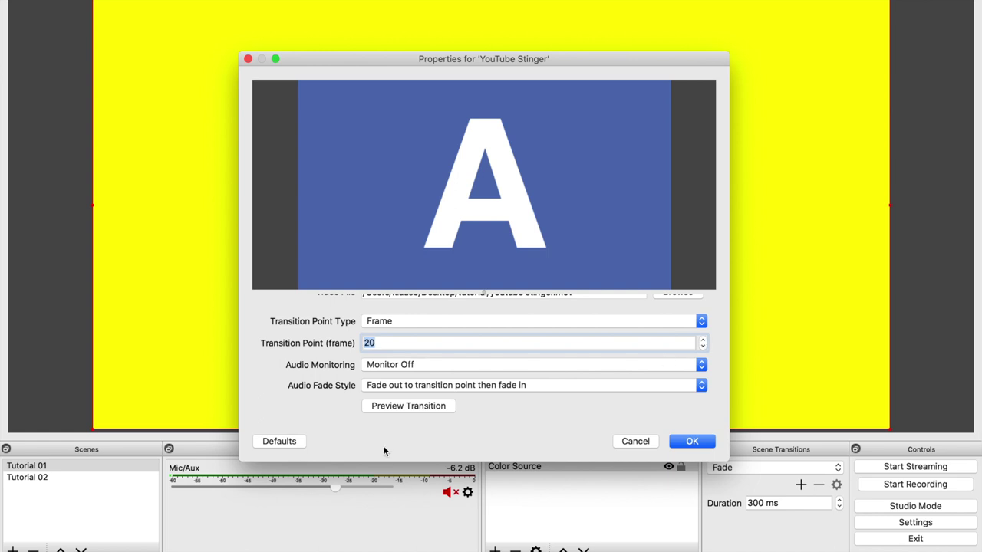
{"action": "left_click", "coordinate": [411, 408]}
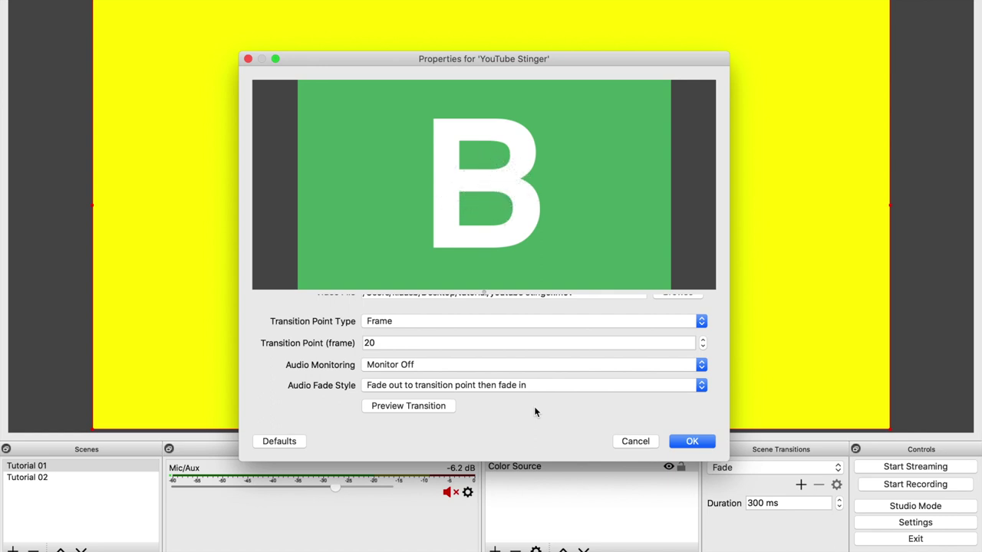
{"action": "left_click", "coordinate": [694, 441]}
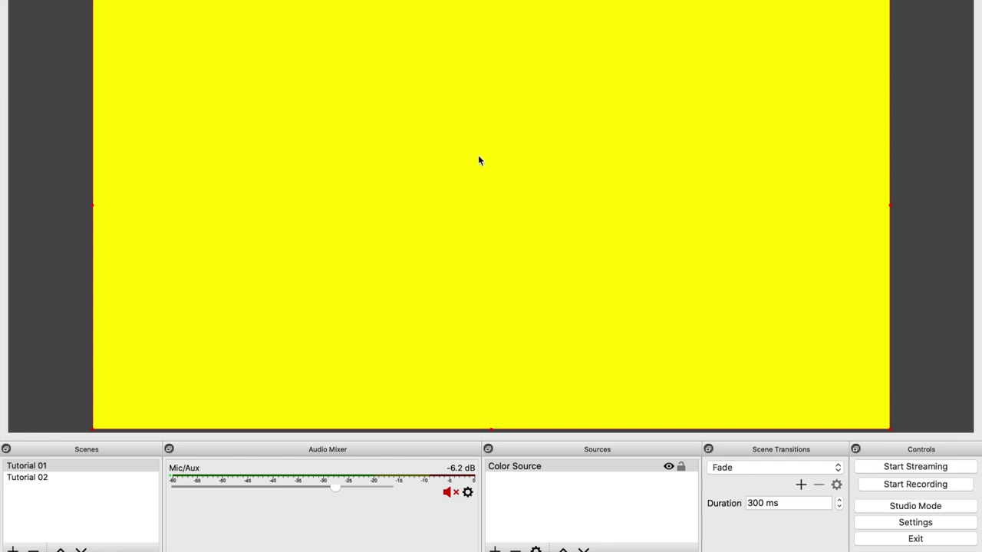
- Select the Tutorial 02 scene and run the YouTube Stinger 2 transition in Studio Mode
{"action": "left_click", "coordinate": [31, 478]}
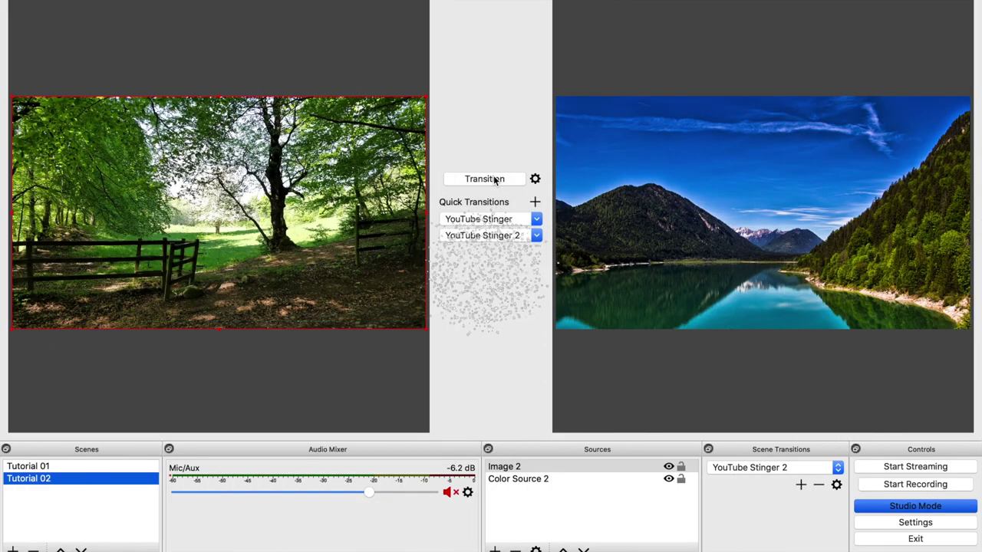
{"action": "left_click", "coordinate": [494, 180]}
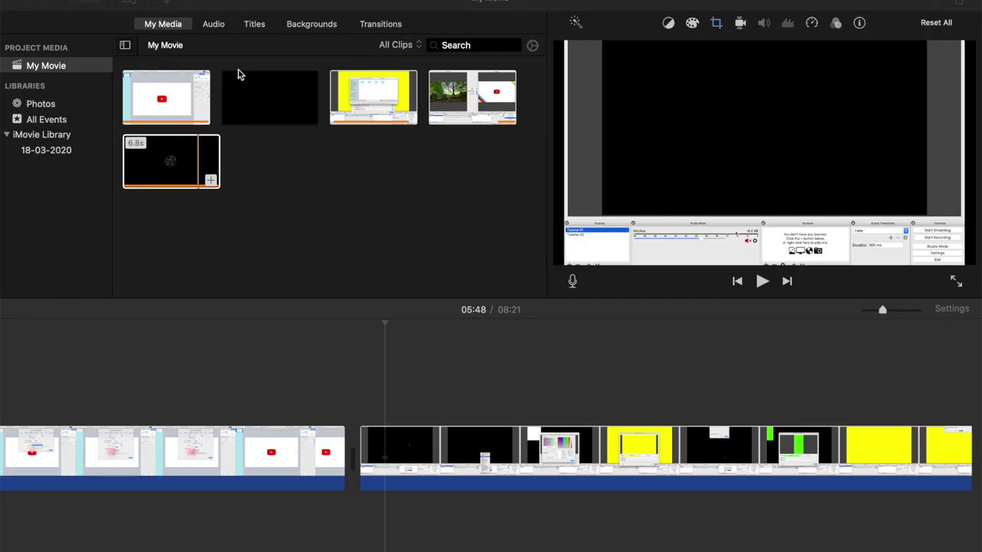
- Switch to iMovie and place the 6.8 s black-and-white OBS on a Mac logo clip above the cut between the two timeline clips
{"action": "left_click", "coordinate": [315, 207]}
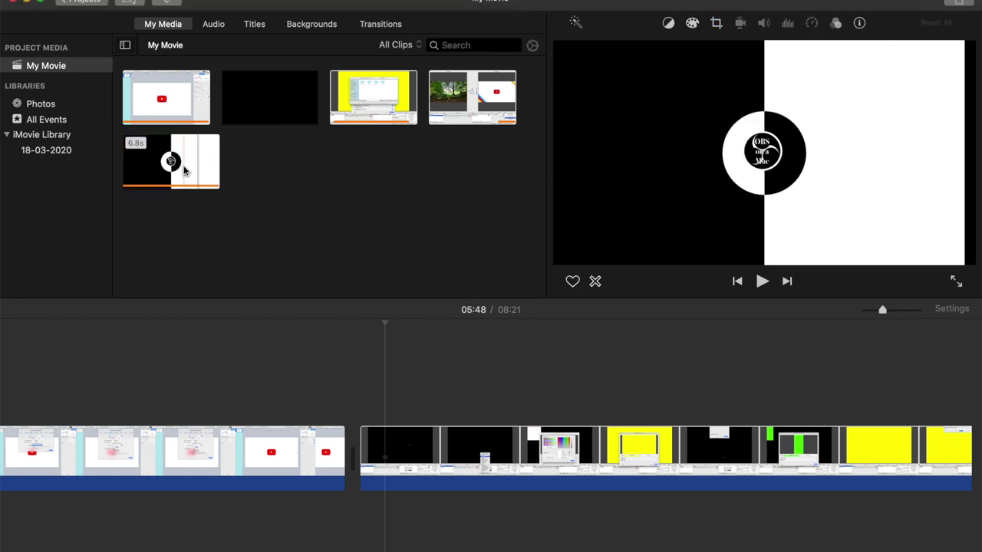
{"action": "left_click_drag", "start_coordinate": [201, 170], "coordinate": [325, 372]}
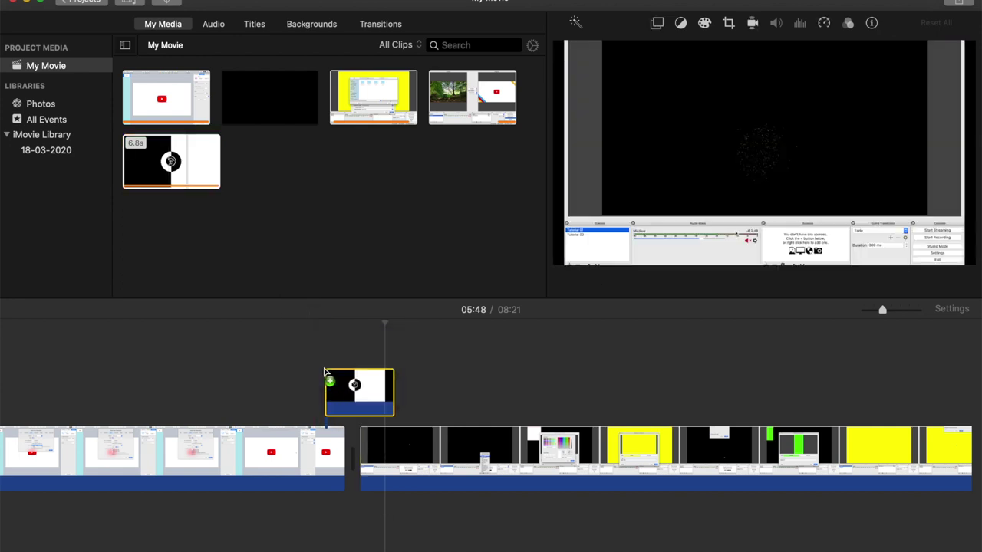